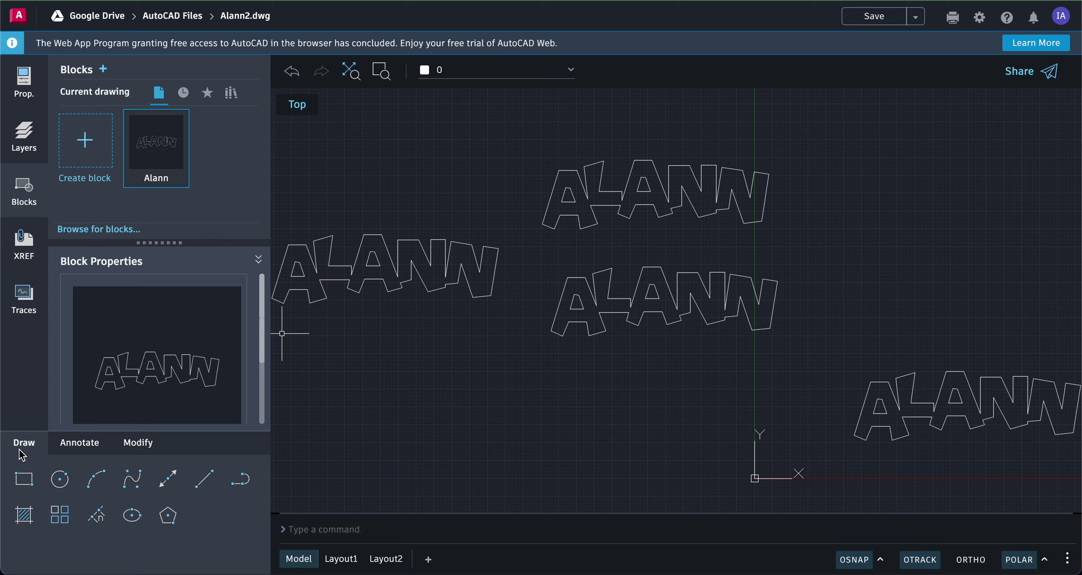
Hatch the inside of the left ALANN outline with the ANGLE pattern.
left_click(23, 516)
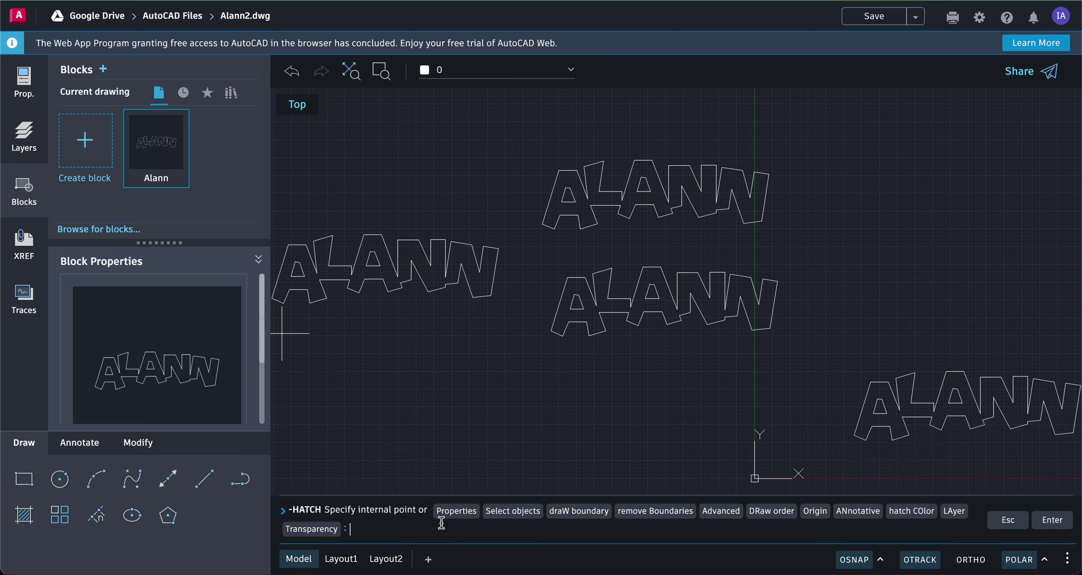
left_click(310, 282)
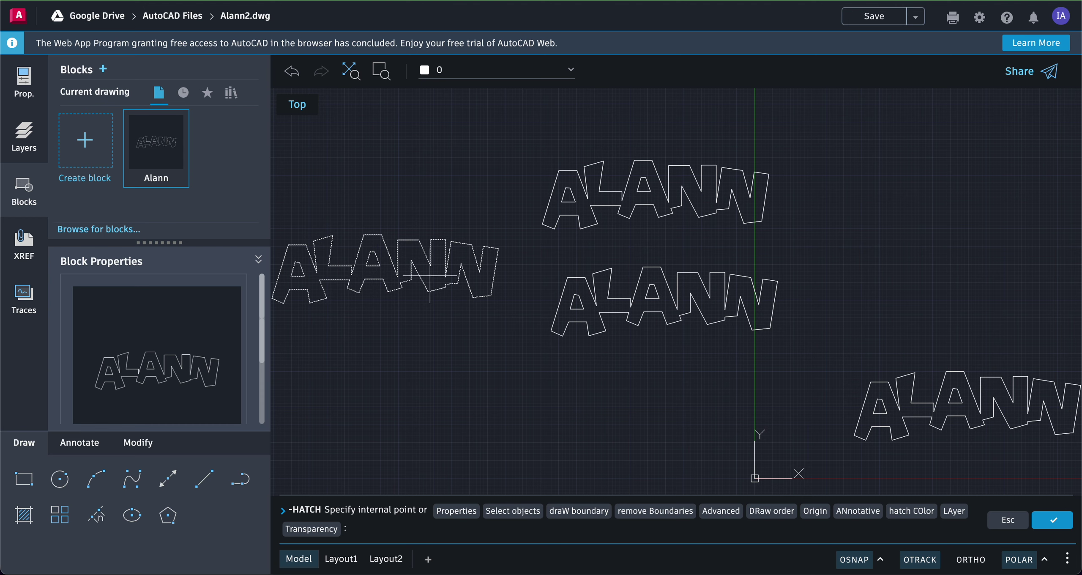
left_click(430, 275)
key("Return")
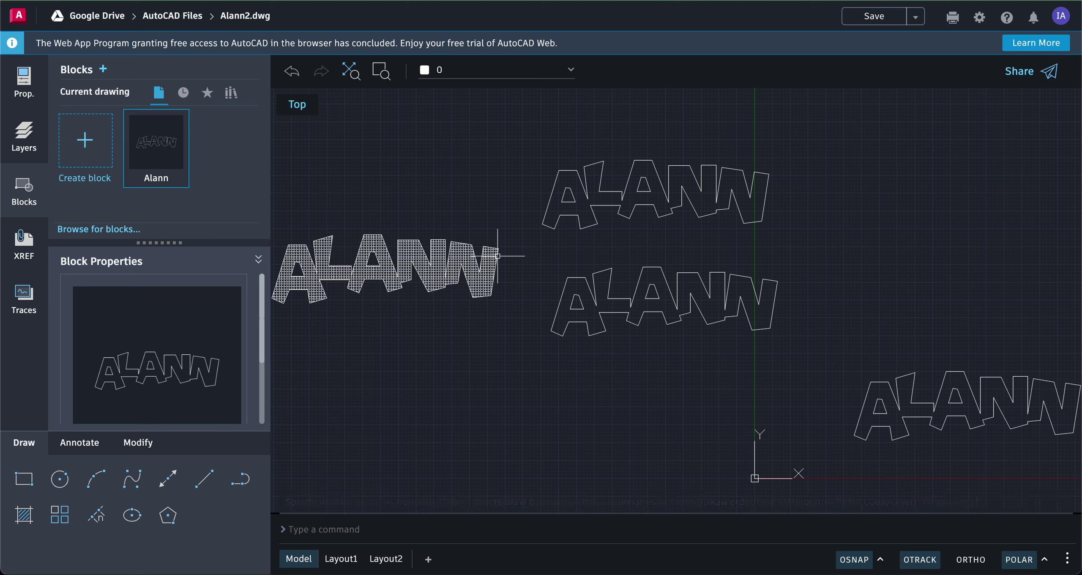
left_click(382, 74)
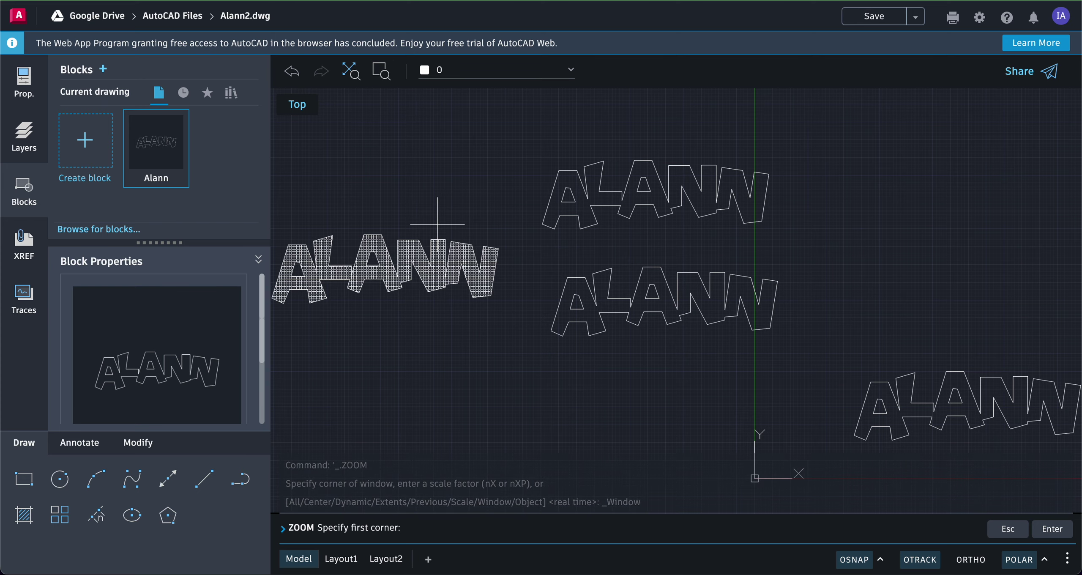
left_click(447, 234)
left_click(510, 304)
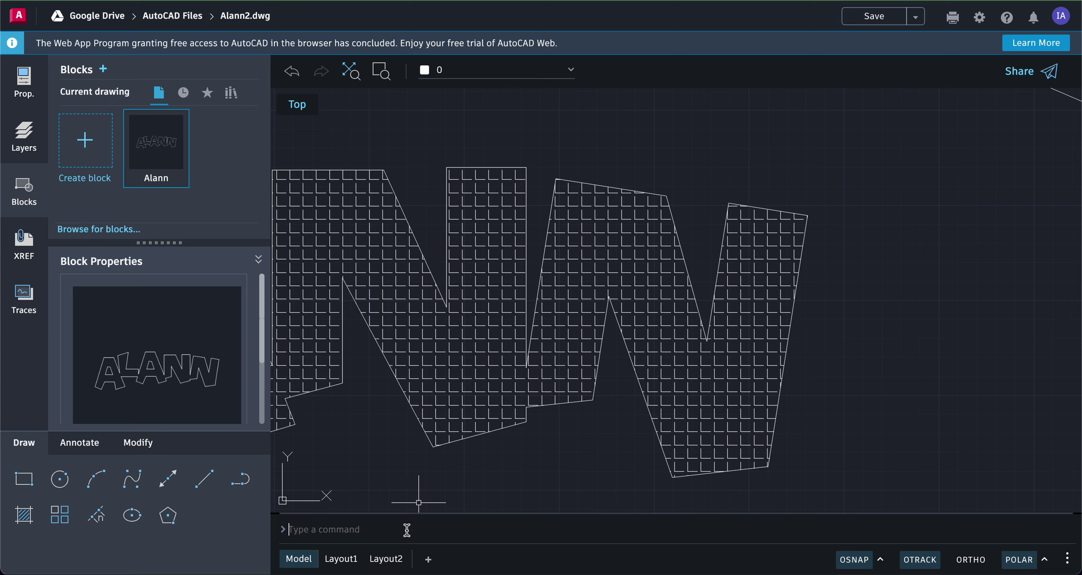
left_click(350, 70)
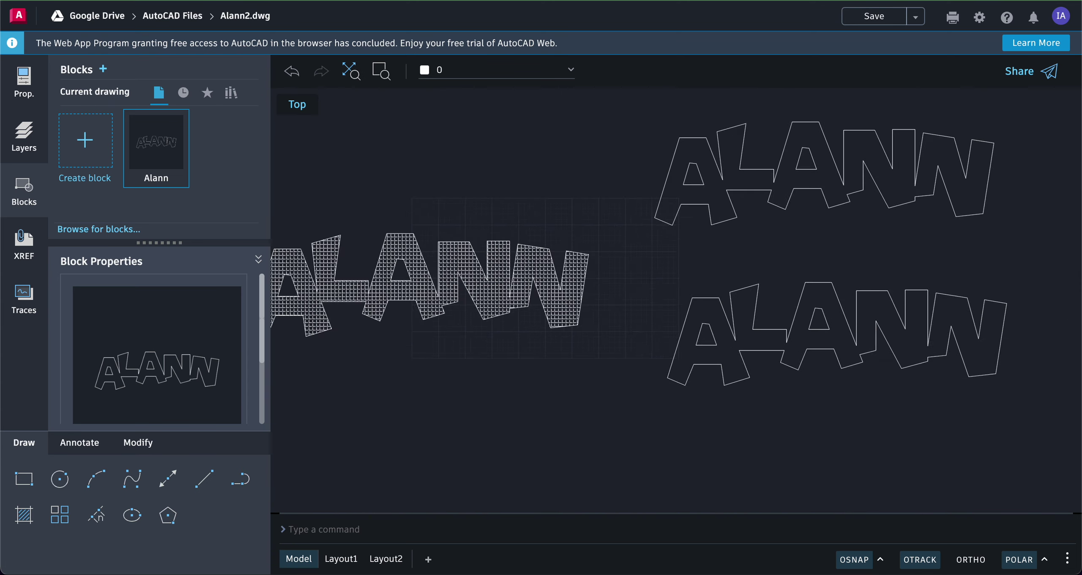
List hatch pattern names with -HATCH ?, paging past SOLID, ANGLE and ANSI31–ANSI38.
left_click(96, 480)
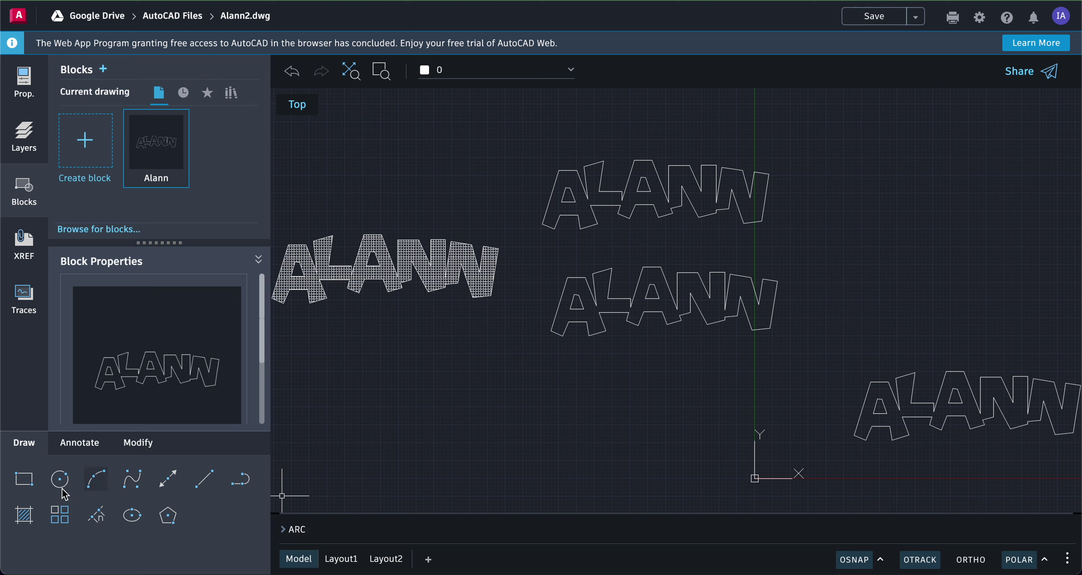
left_click(24, 514)
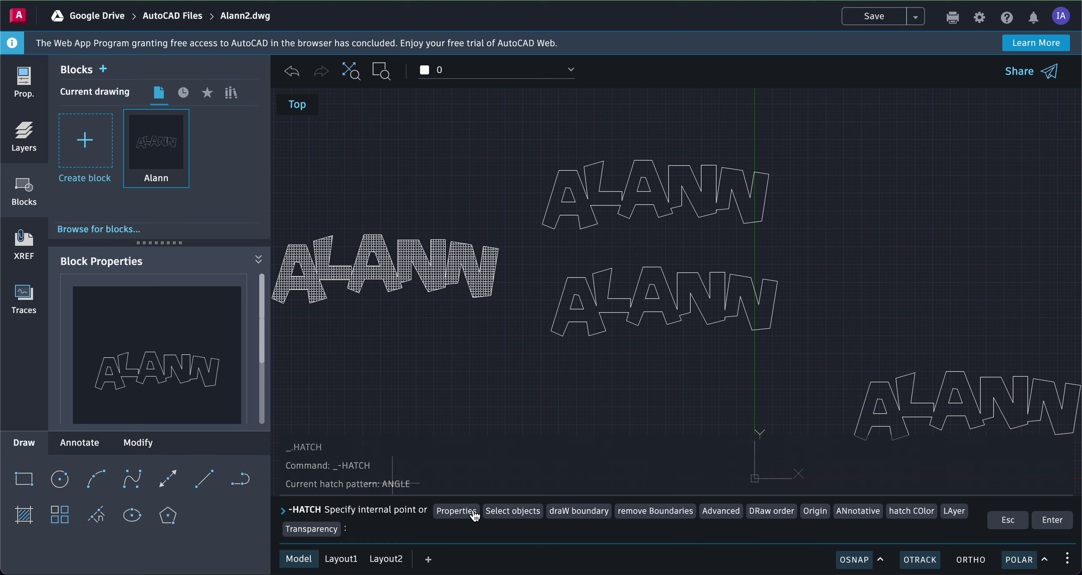
left_click(474, 511)
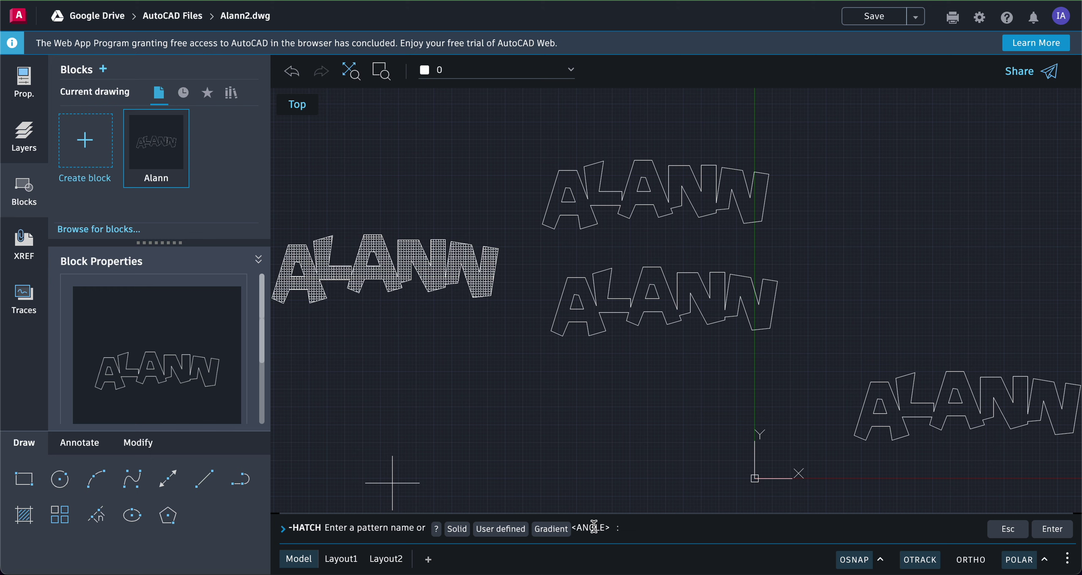
left_click(437, 528)
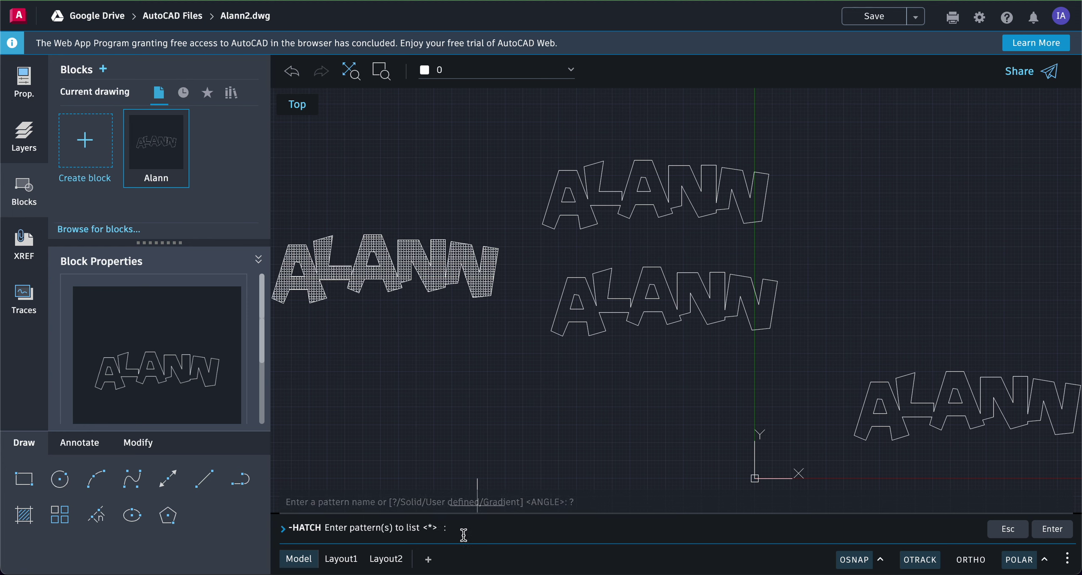
key("Return")
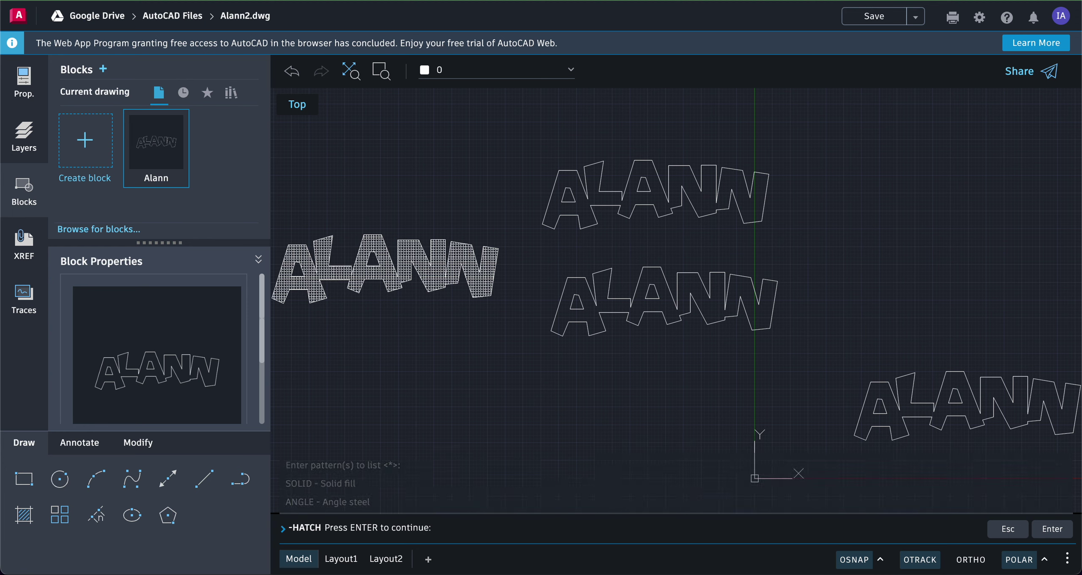
key("Return")
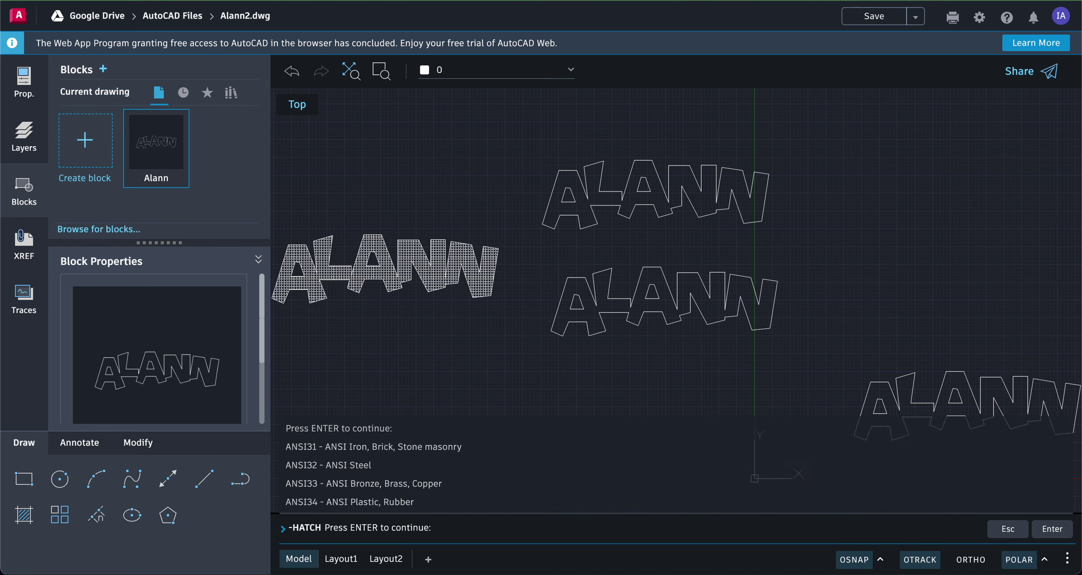
key("Return")
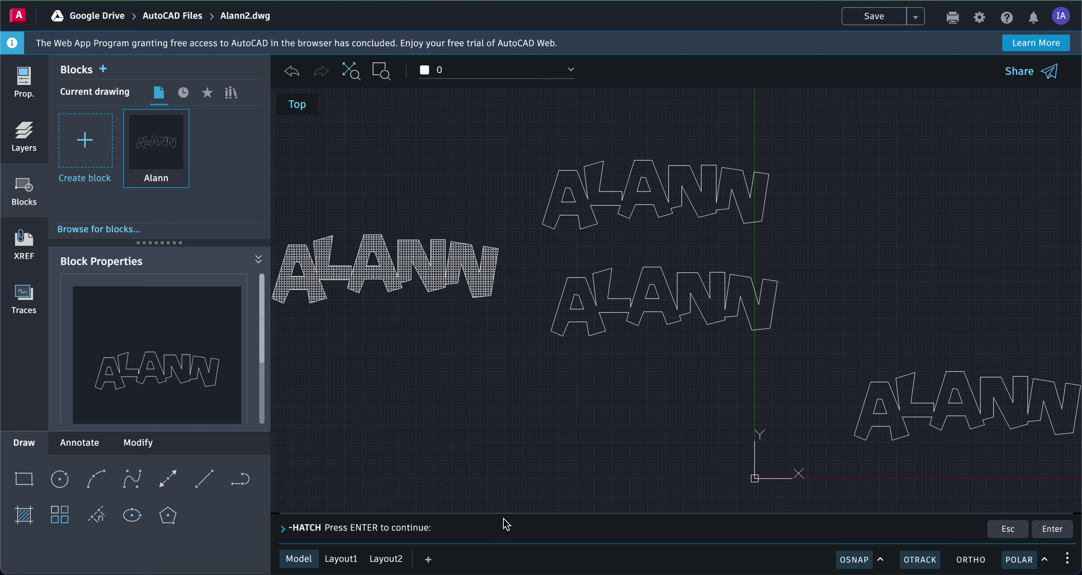
Enlarge the command history and page the pattern list on to the AR- patterns.
left_click_drag(505, 514, 504, 425)
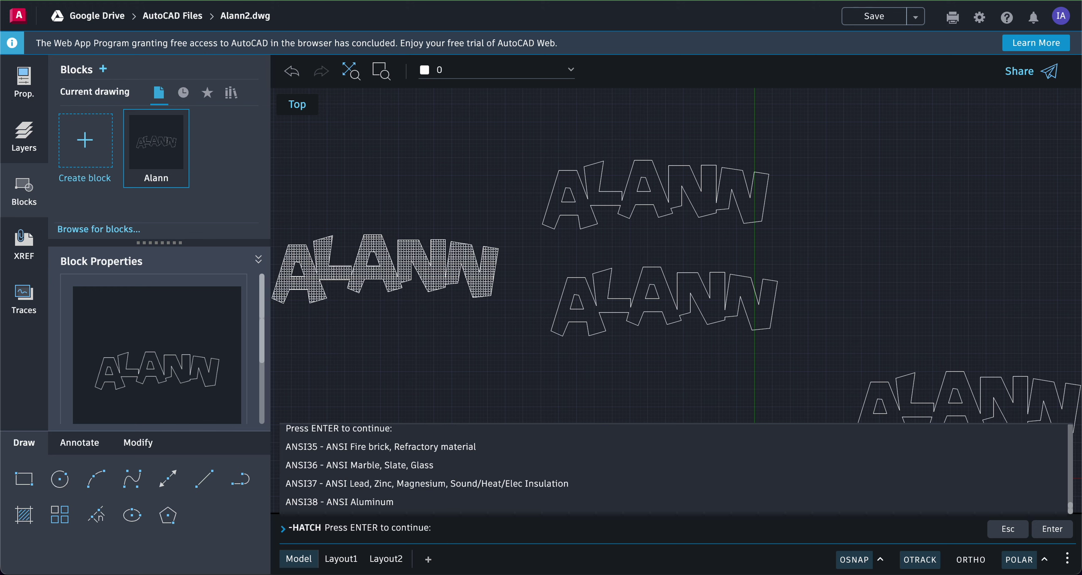
key("Return")
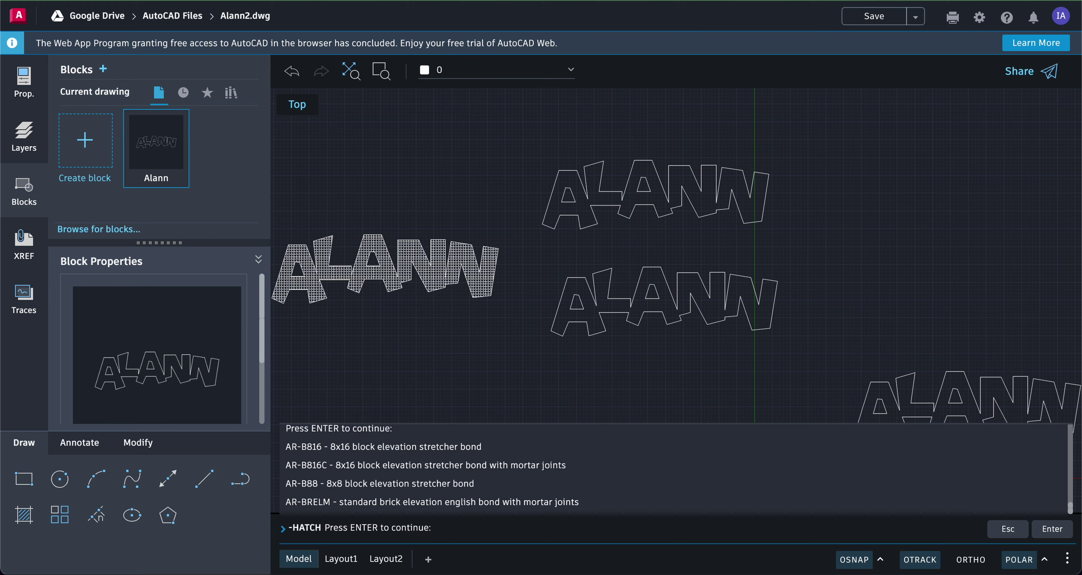
left_click_drag(500, 425, 496, 255)
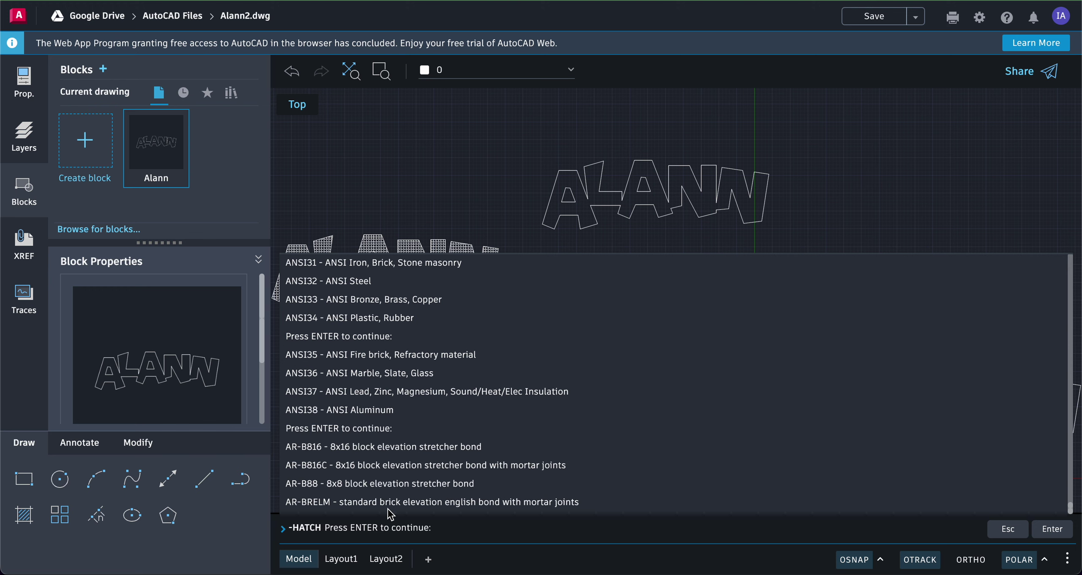
key("Return")
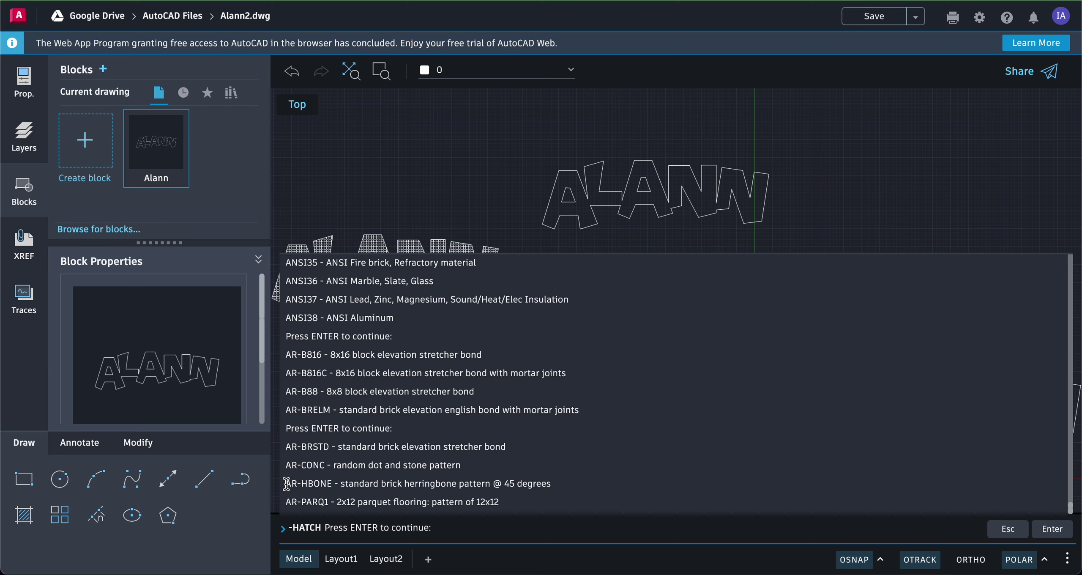
Copy the AR-HBONE pattern name from the history, then shrink the history back.
left_click_drag(287, 483, 334, 483)
right_click(314, 482)
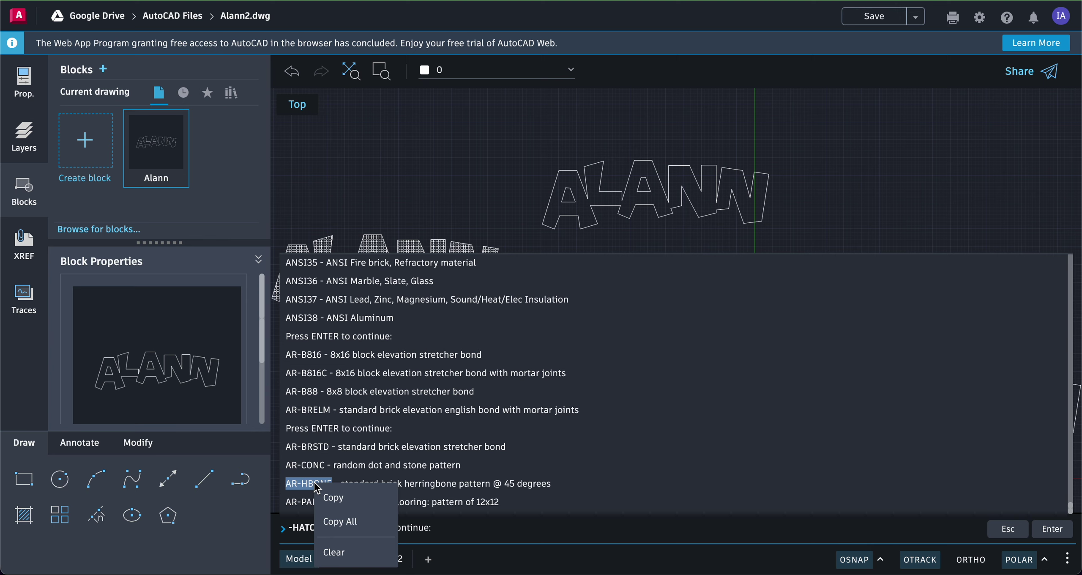
left_click(332, 495)
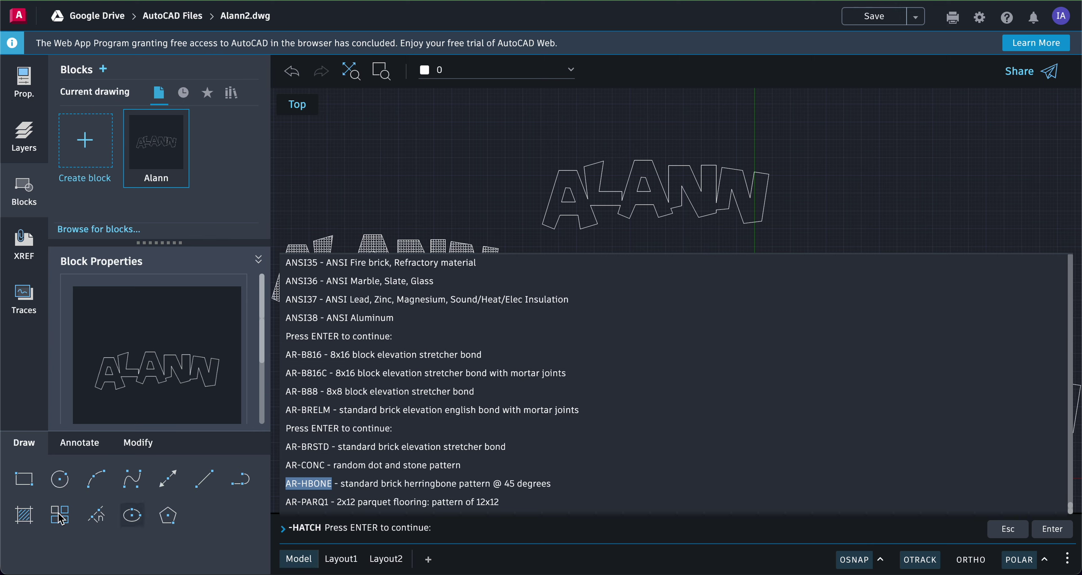
left_click_drag(553, 254, 537, 481)
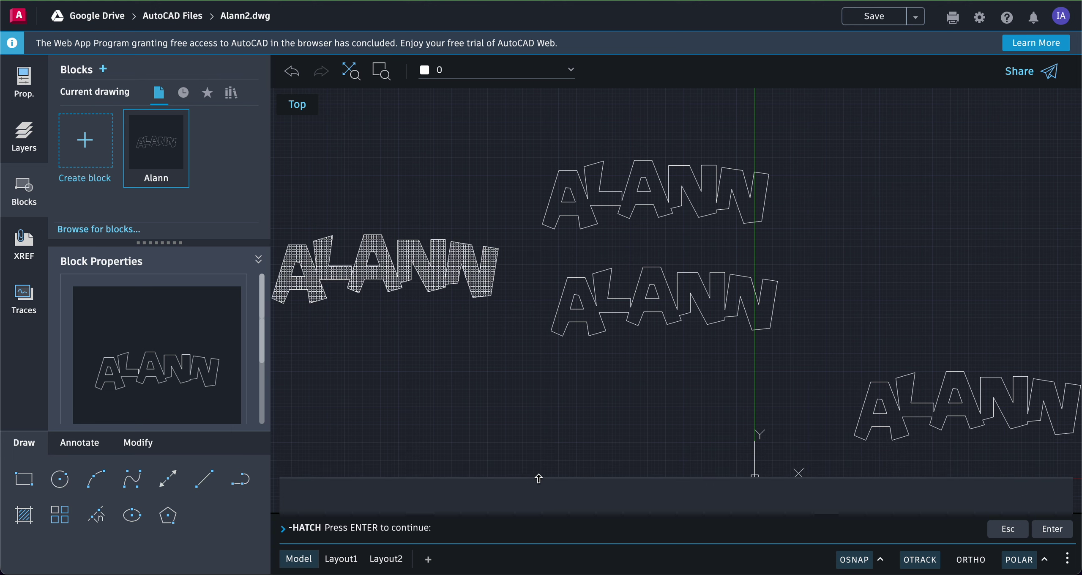
Set the -HATCH pattern to AR-HBONE.
left_click(24, 514)
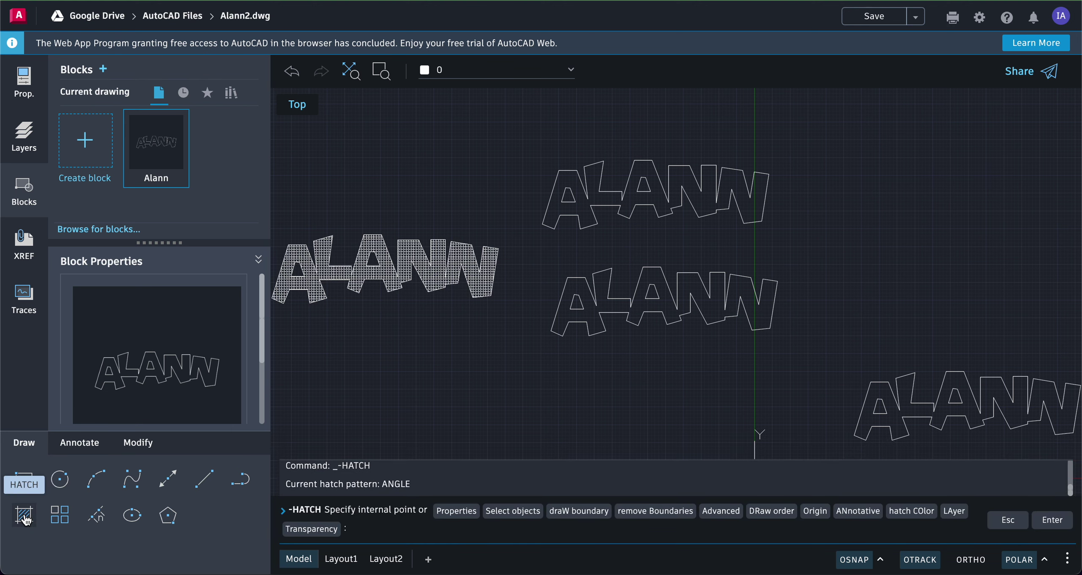
left_click(458, 511)
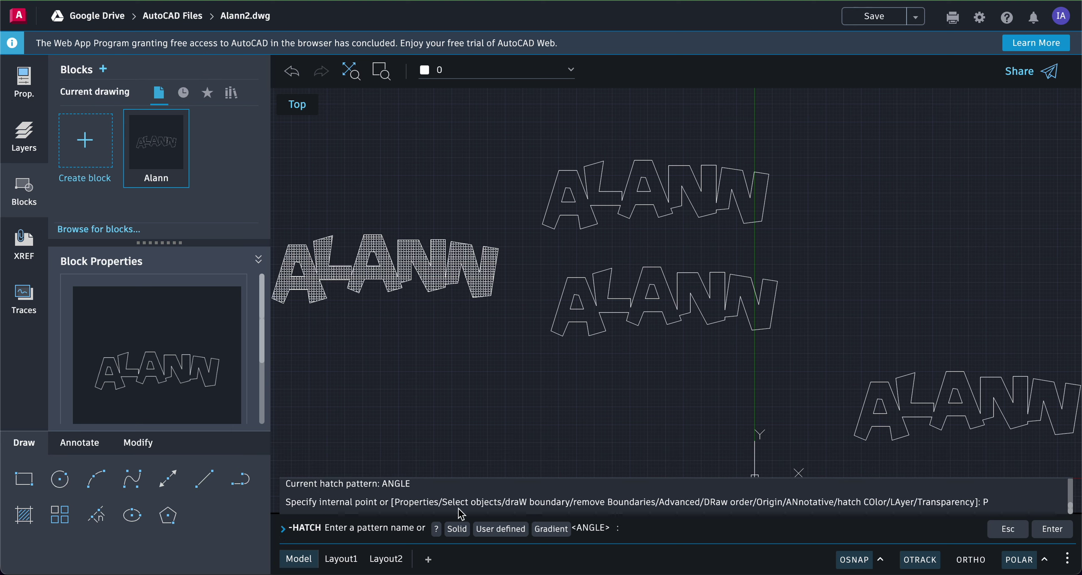
left_click(632, 527)
left_click(632, 527)
left_click(632, 527)
type("AR-HBONE")
key("BackSpace")
type("E")
key("Return")
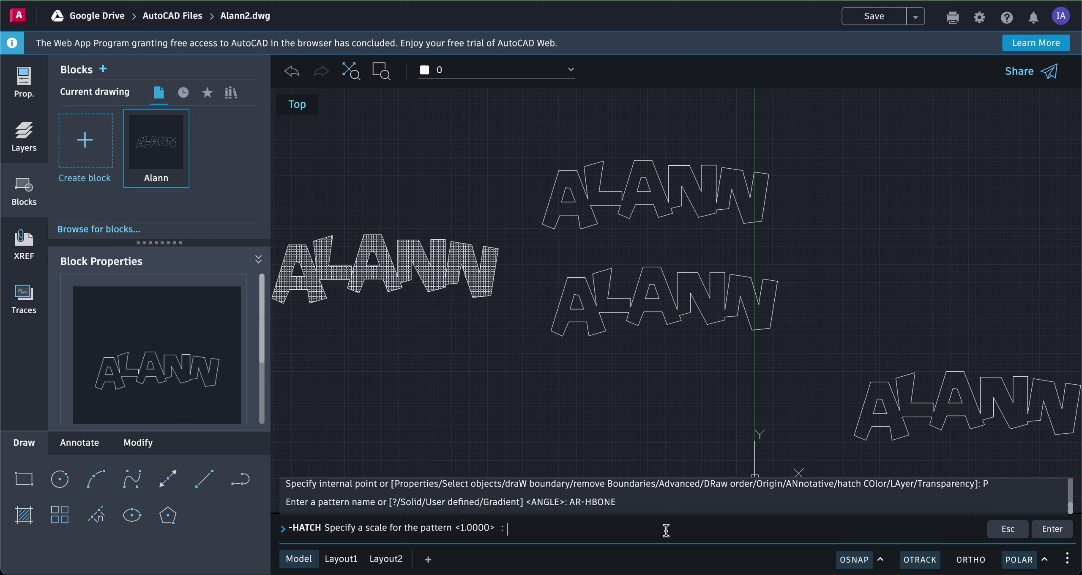
Keep scale 1 and angle 0, and pick inside the middle ALANN outline.
key("Return")
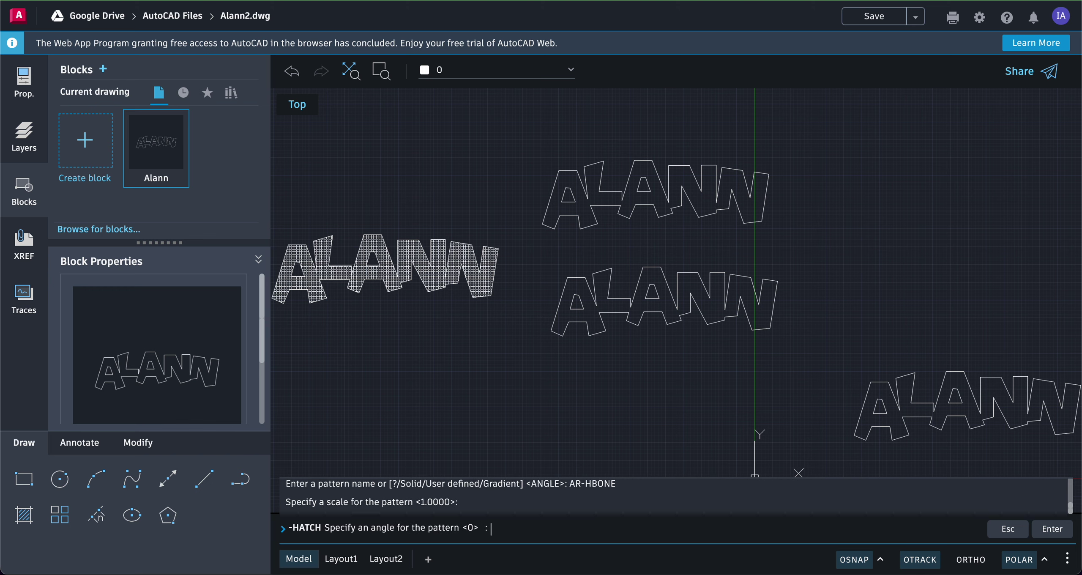
key("Return")
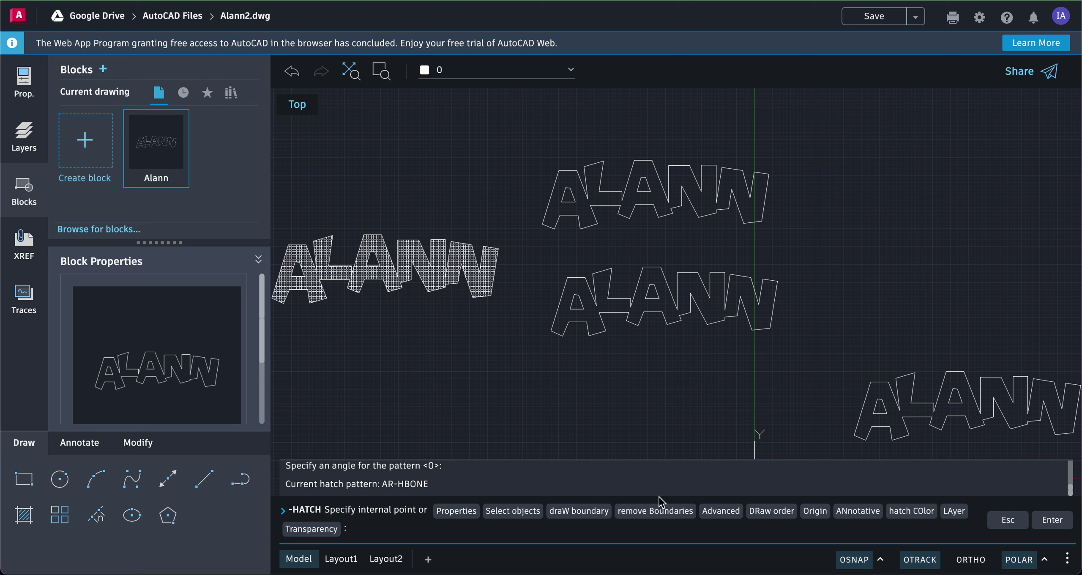
left_click(592, 320)
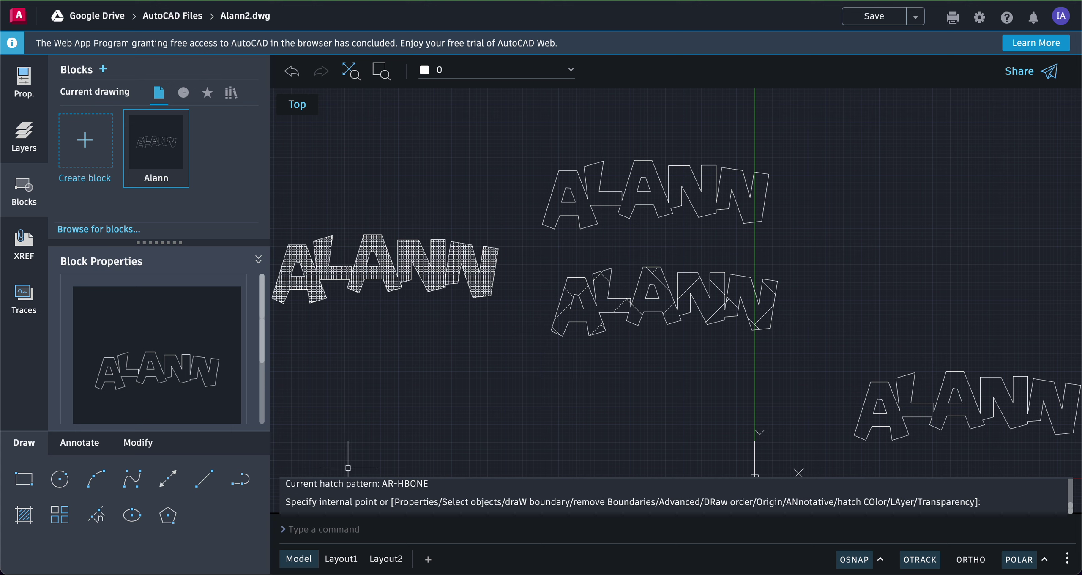
Hatch the top-centre ALANN with AR-HBONE at scale 0.25 and angle 0.
left_click(24, 515)
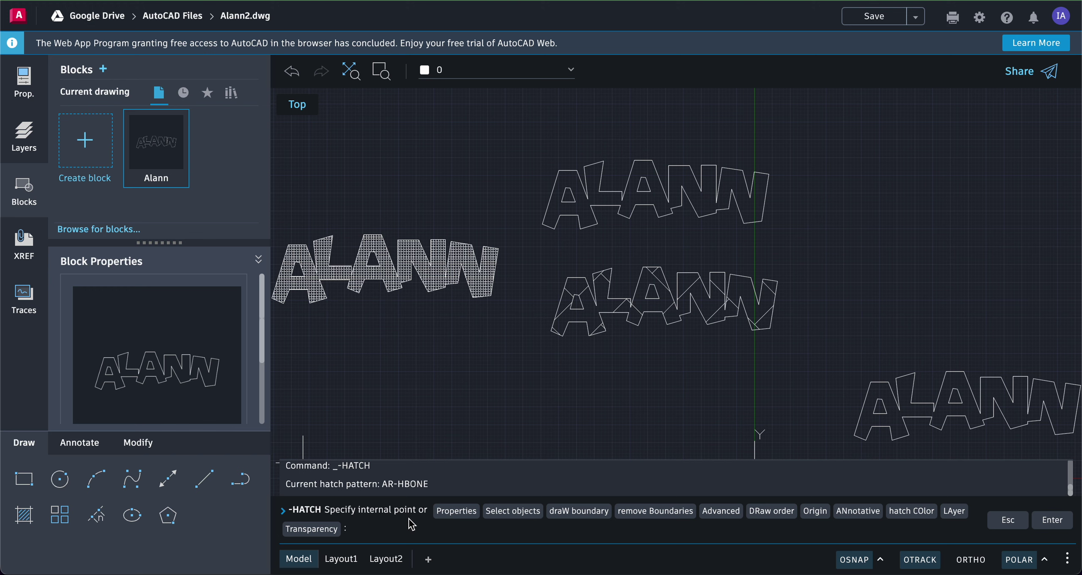
left_click(451, 511)
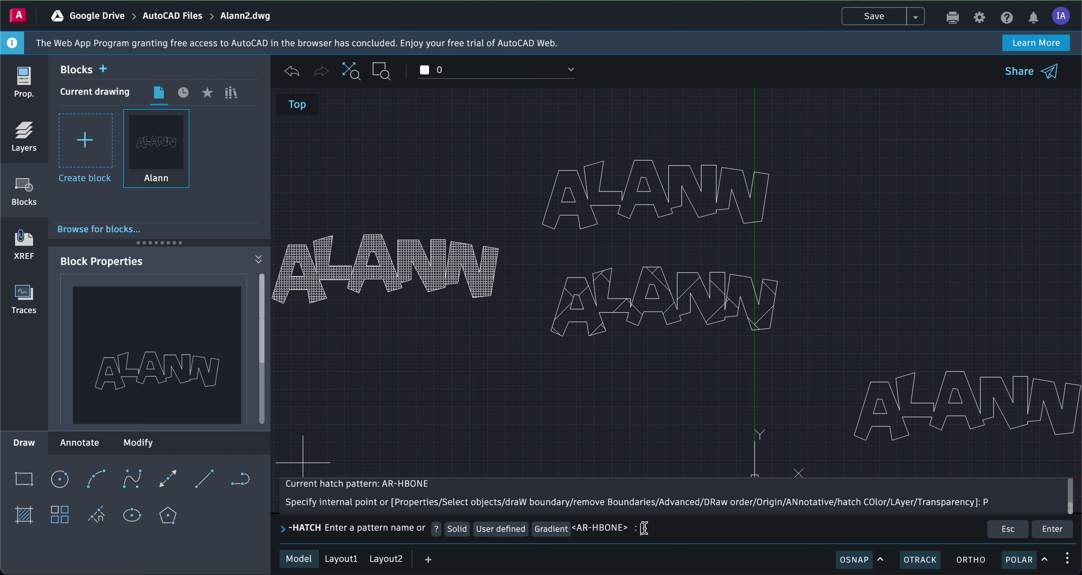
key("Return")
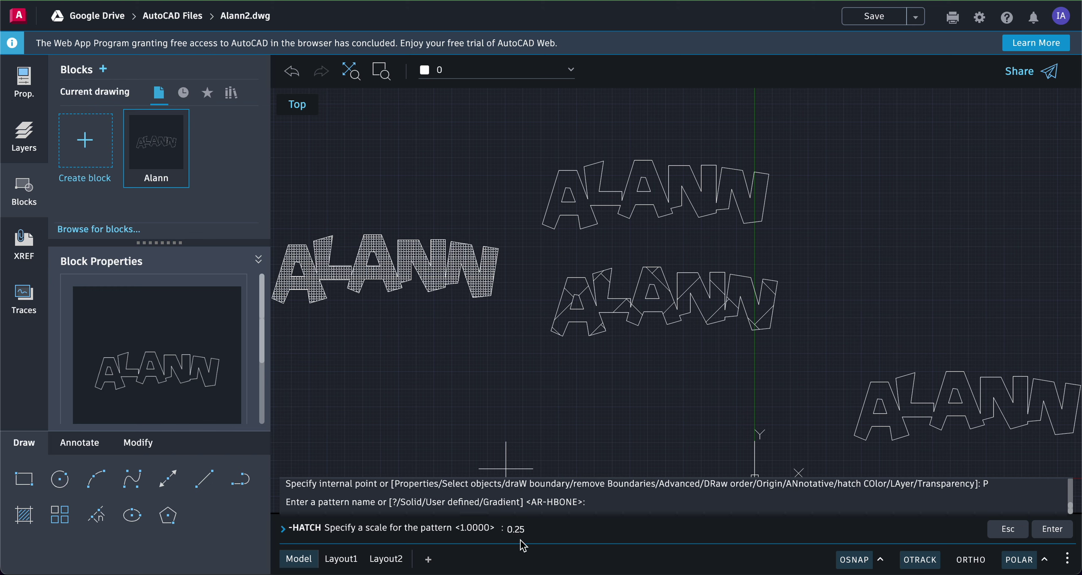
key("Return")
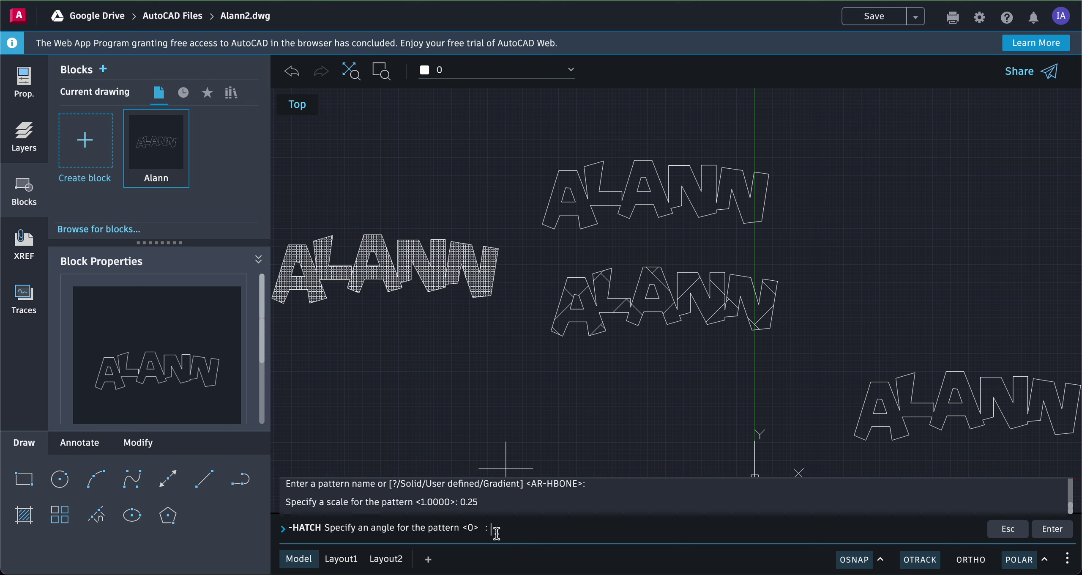
key("Return")
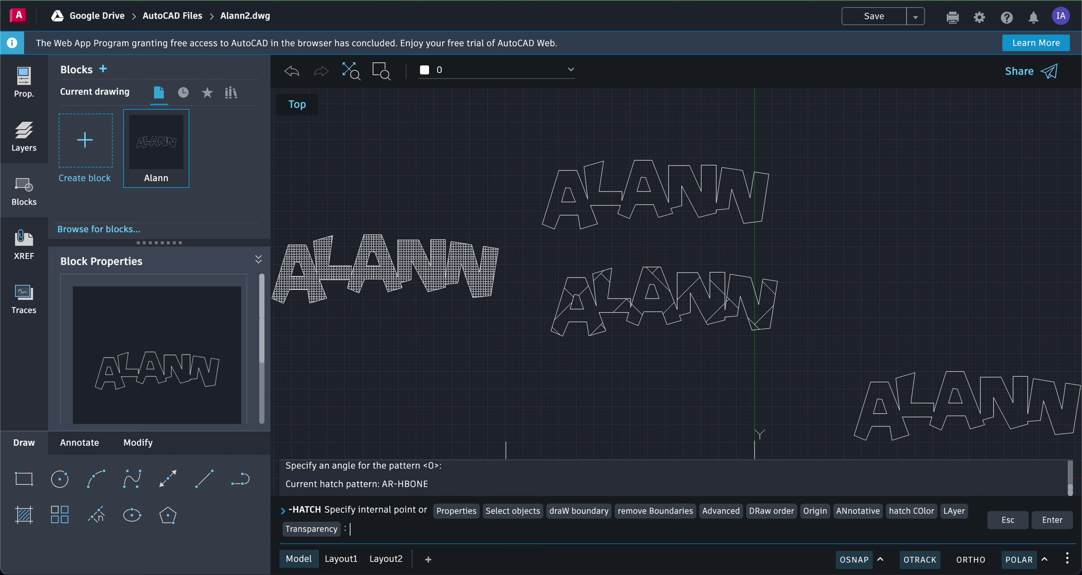
left_click(576, 208)
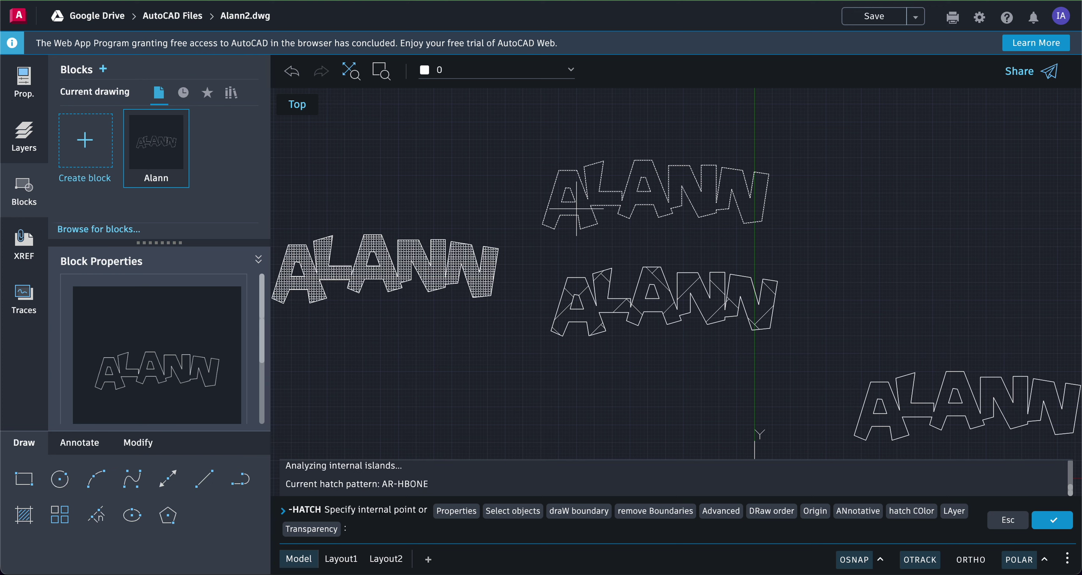
key("Return")
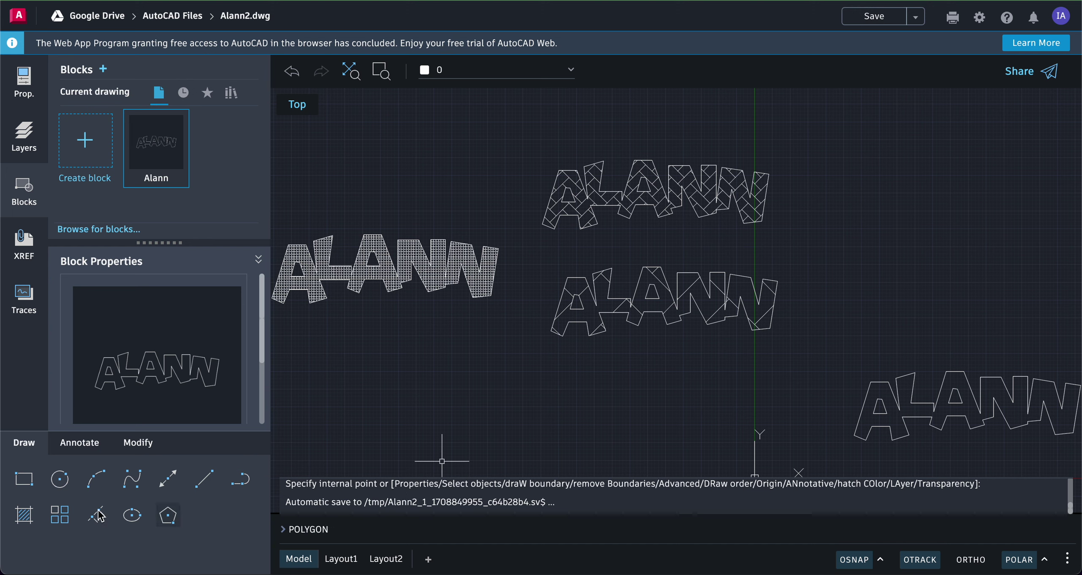
Start -HATCH and request the full hatch pattern listing with ?
left_click(26, 517)
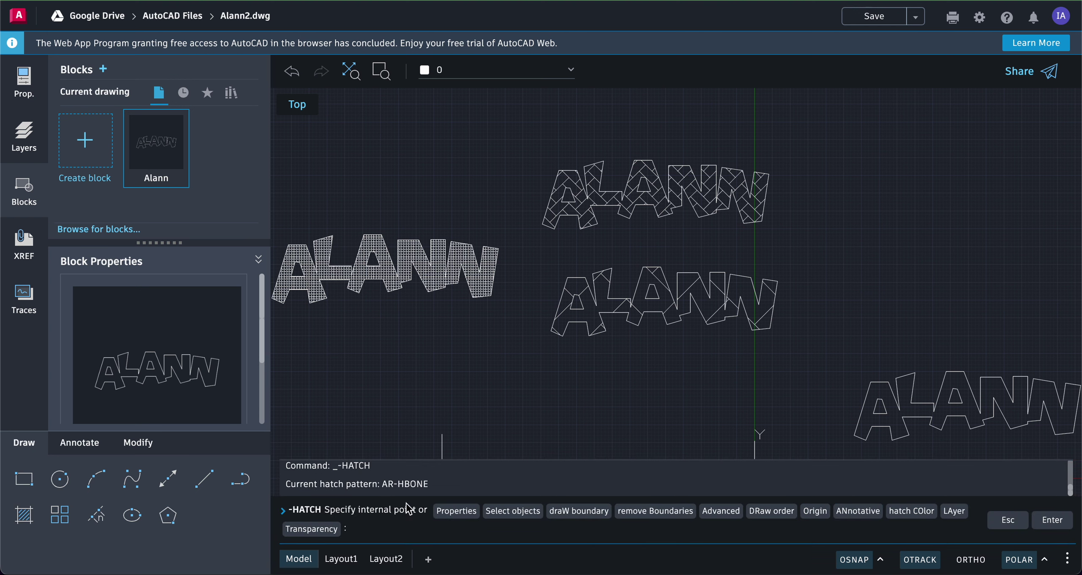
left_click(452, 511)
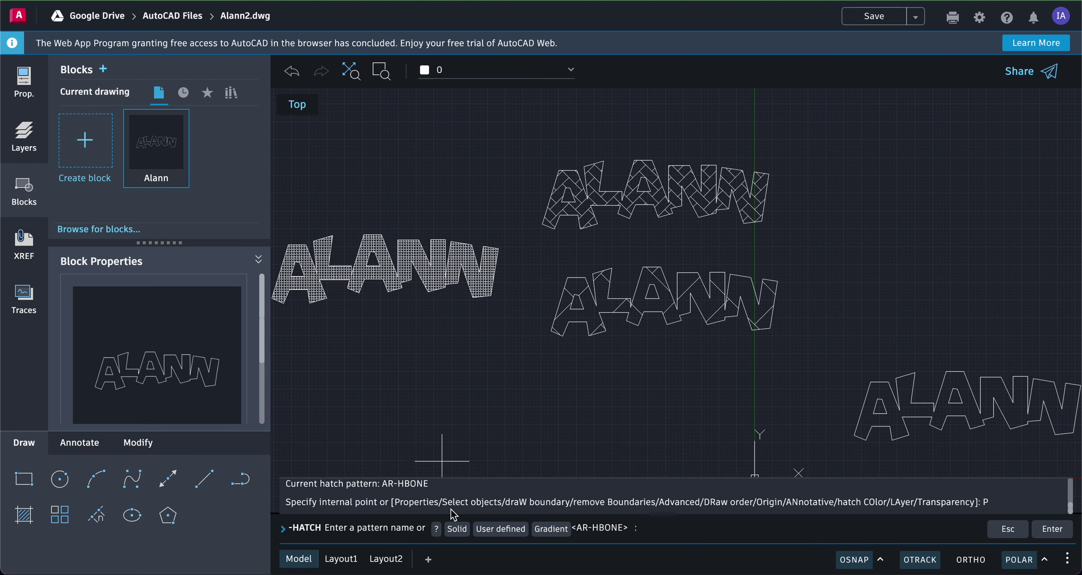
left_click(436, 529)
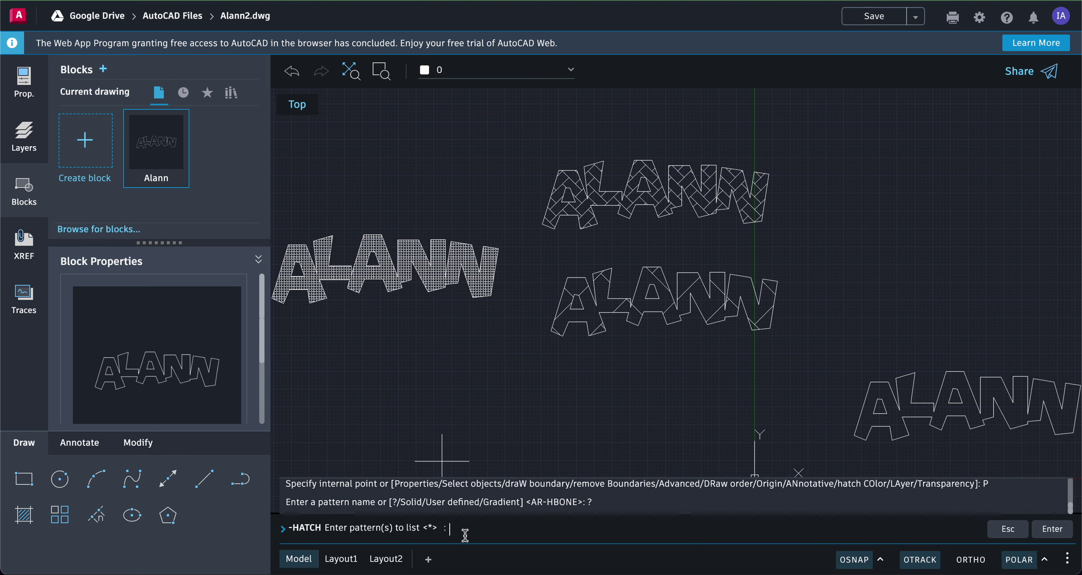
left_click(449, 528)
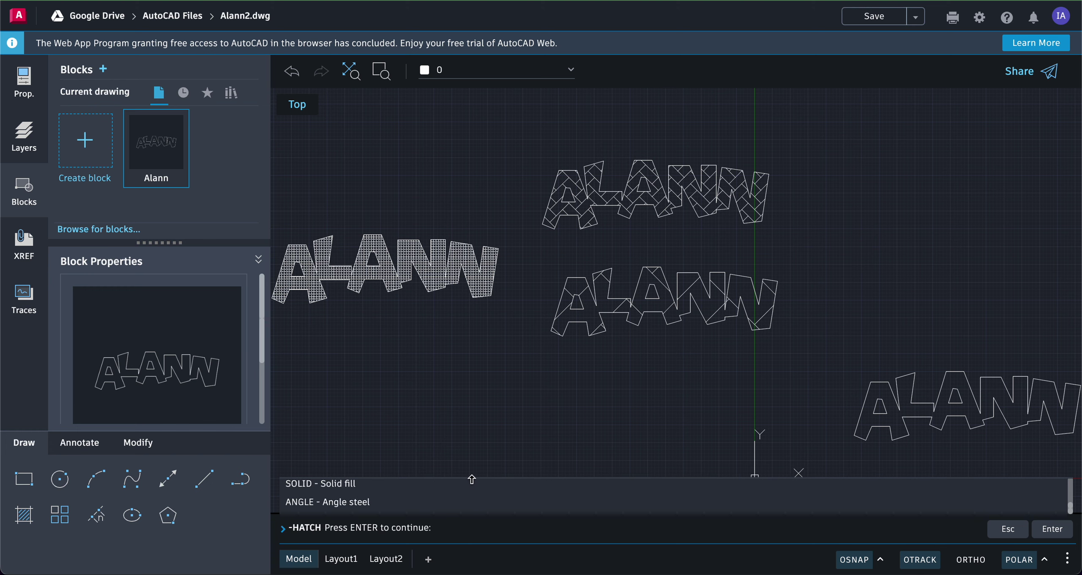
Enlarge the history, page through to AR-RSHKE and select its name.
left_click_drag(472, 478, 463, 294)
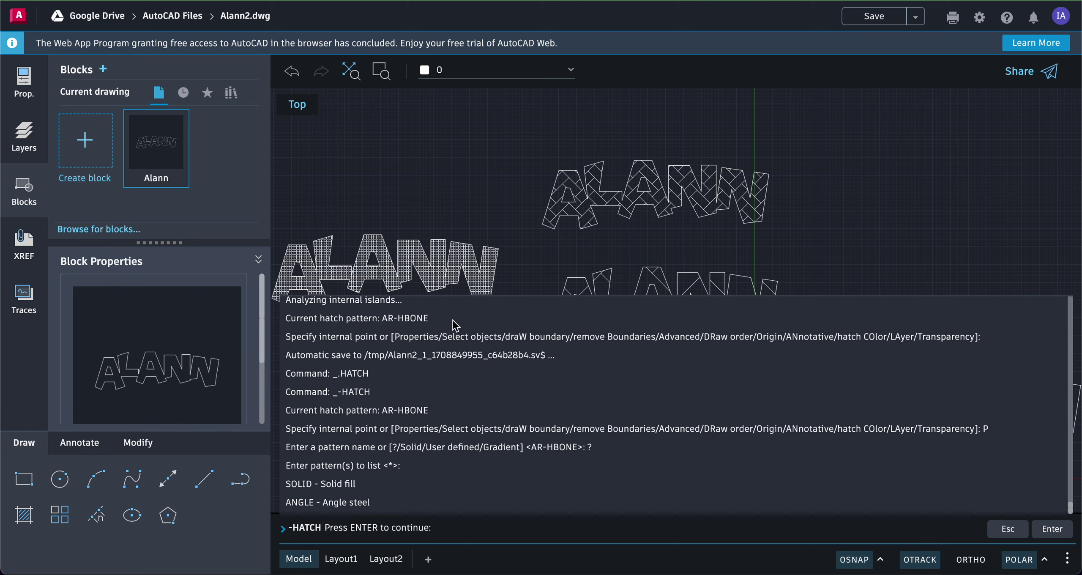
left_click(435, 528)
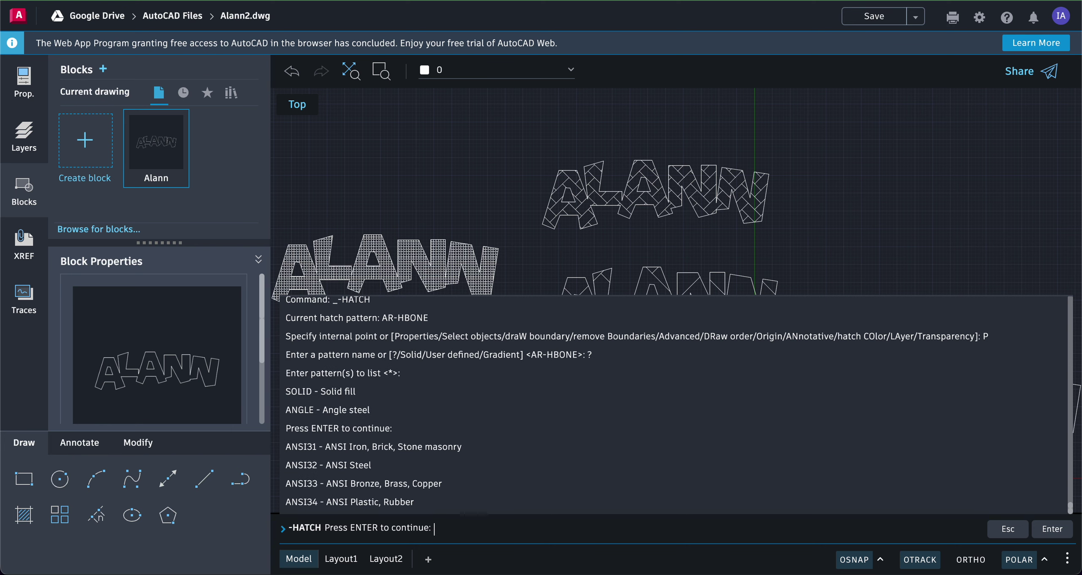
key("Return")
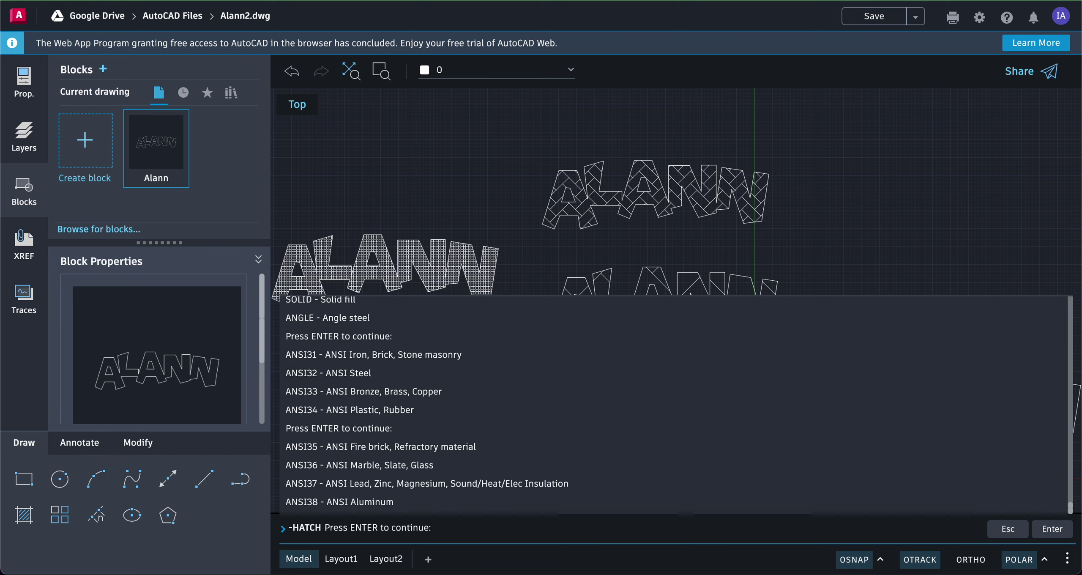
key("Return")
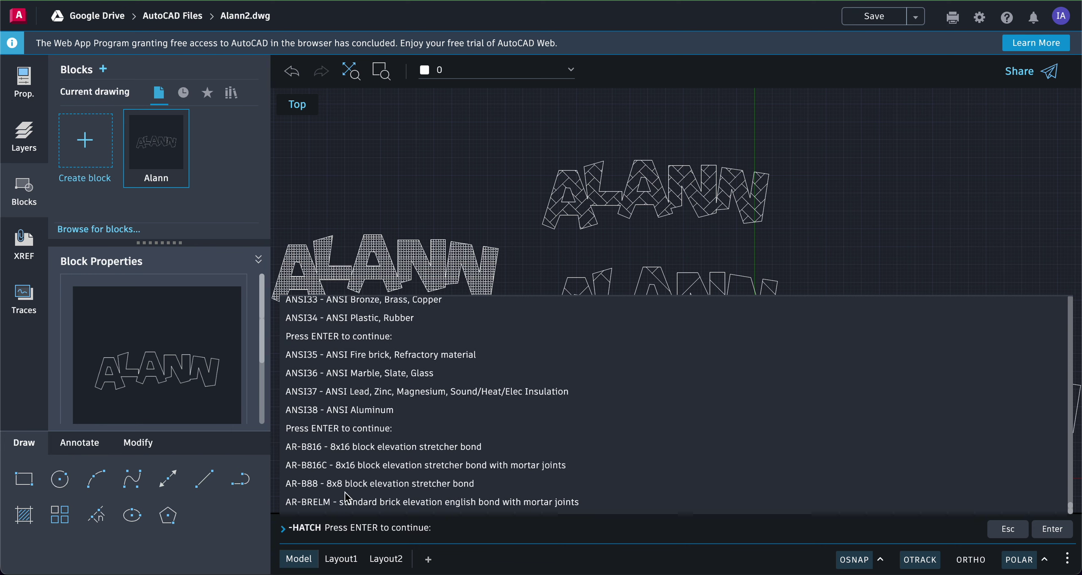
key("Return")
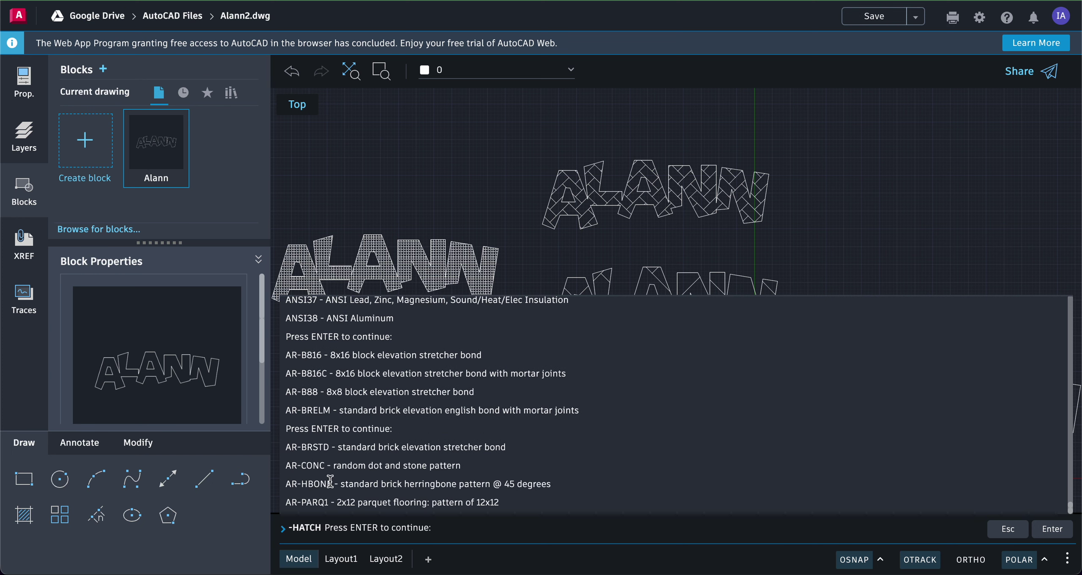
key("Return")
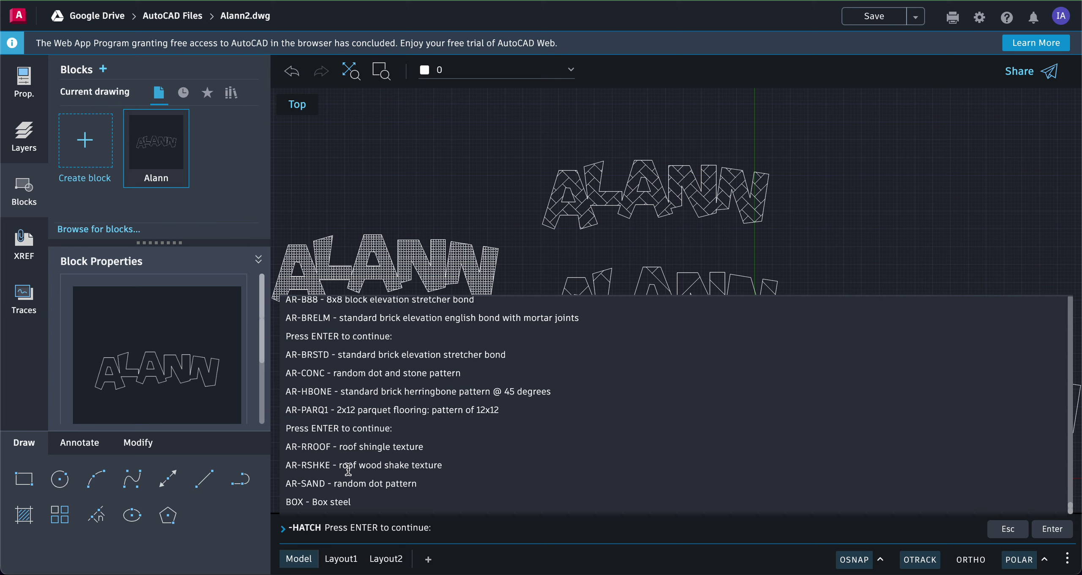
left_click_drag(333, 465, 286, 464)
Copy AR-RSHKE and make it the -HATCH pattern with default scale and angle.
right_click(310, 469)
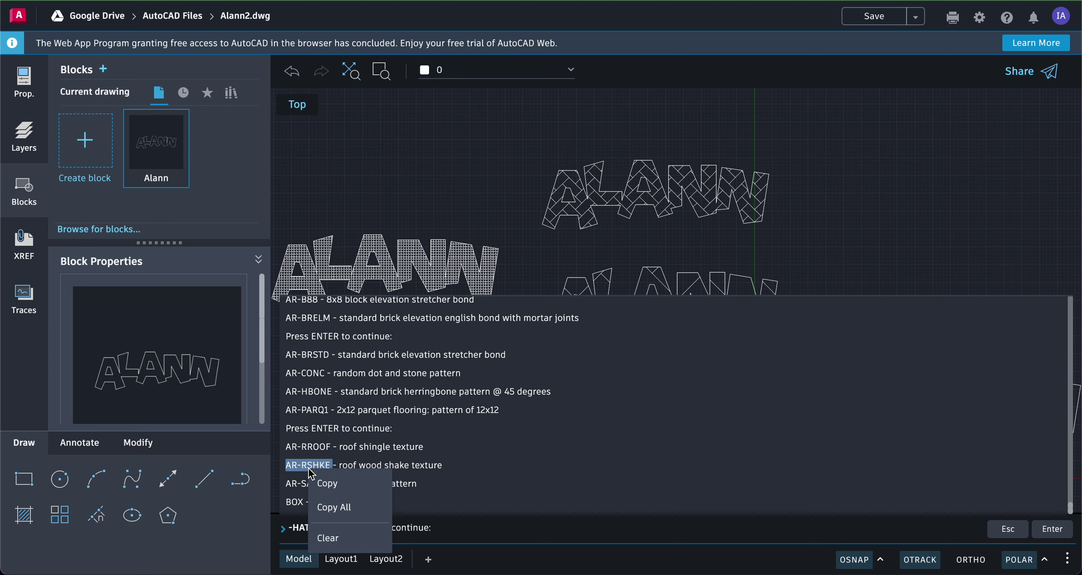
left_click(322, 482)
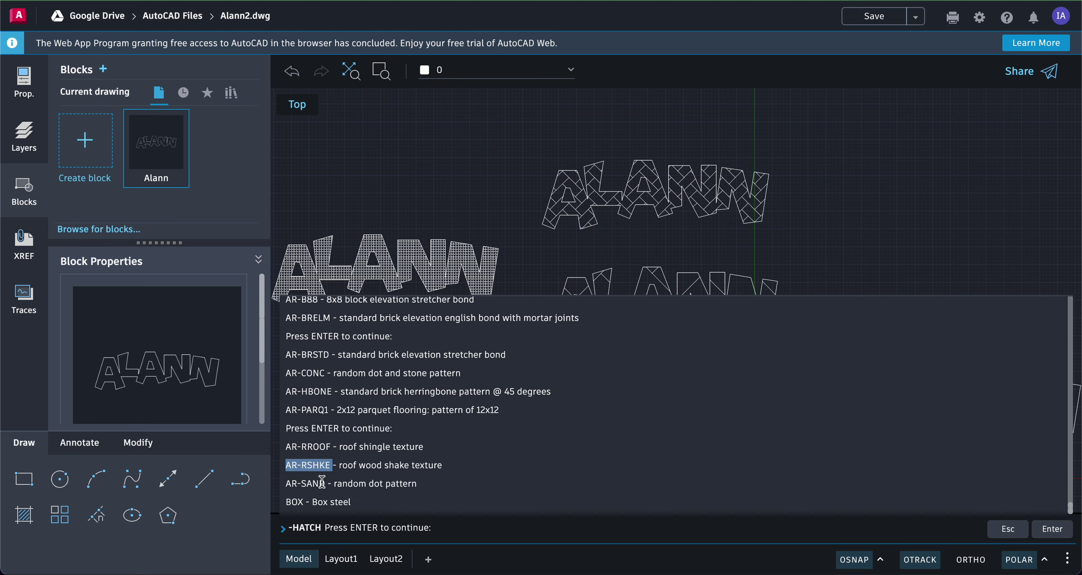
left_click(24, 515)
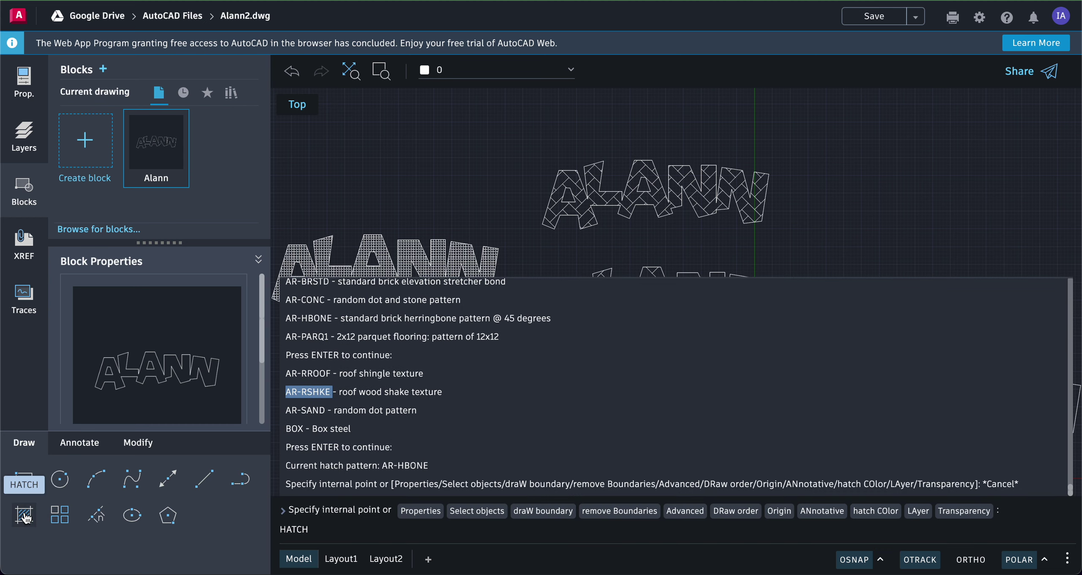
left_click(456, 512)
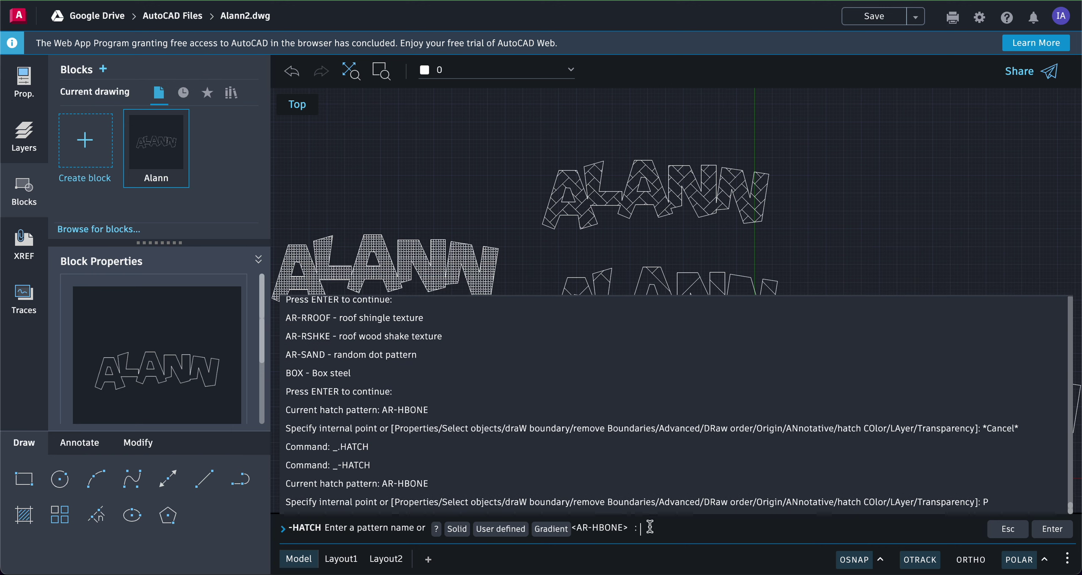
type("AR-RSHKE")
key("Return")
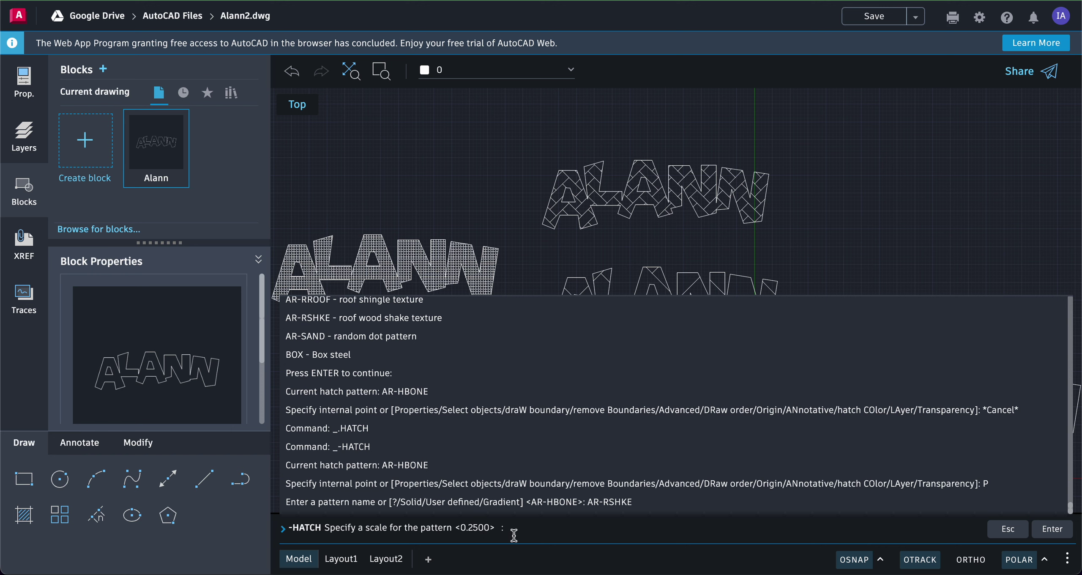
key("Return")
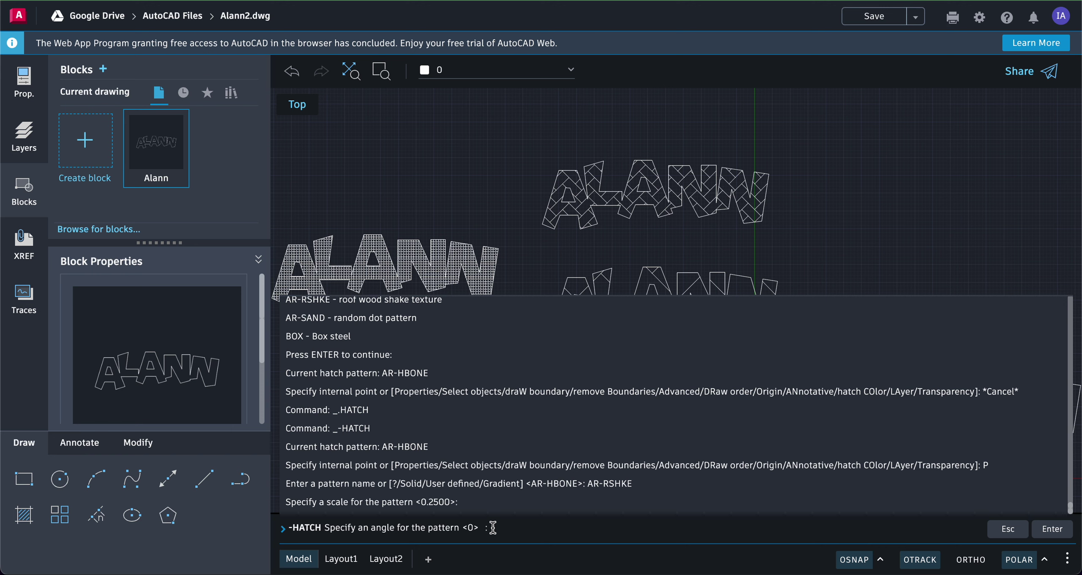
key("Return")
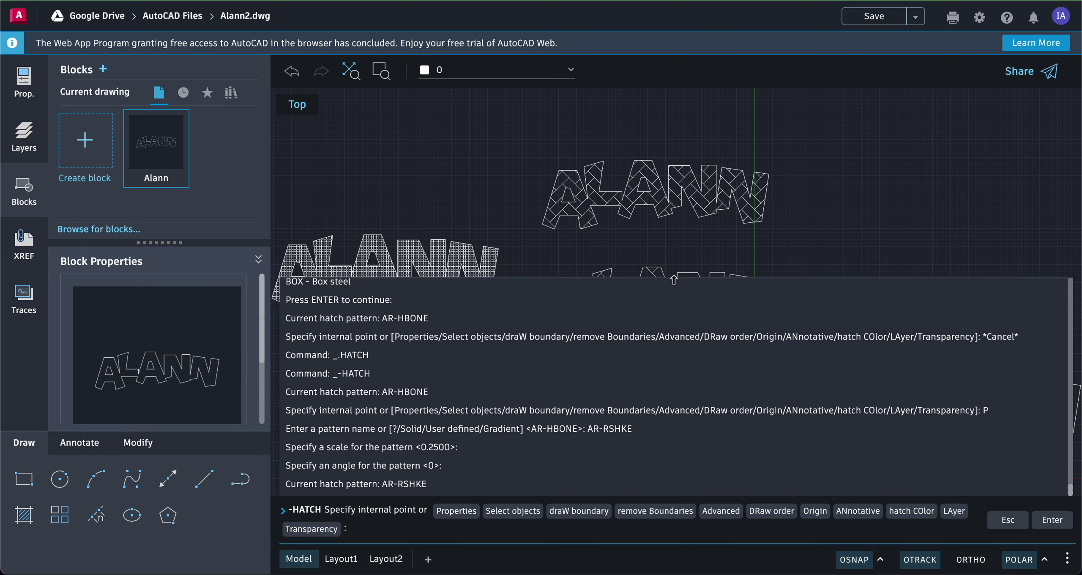
left_click_drag(674, 280, 661, 443)
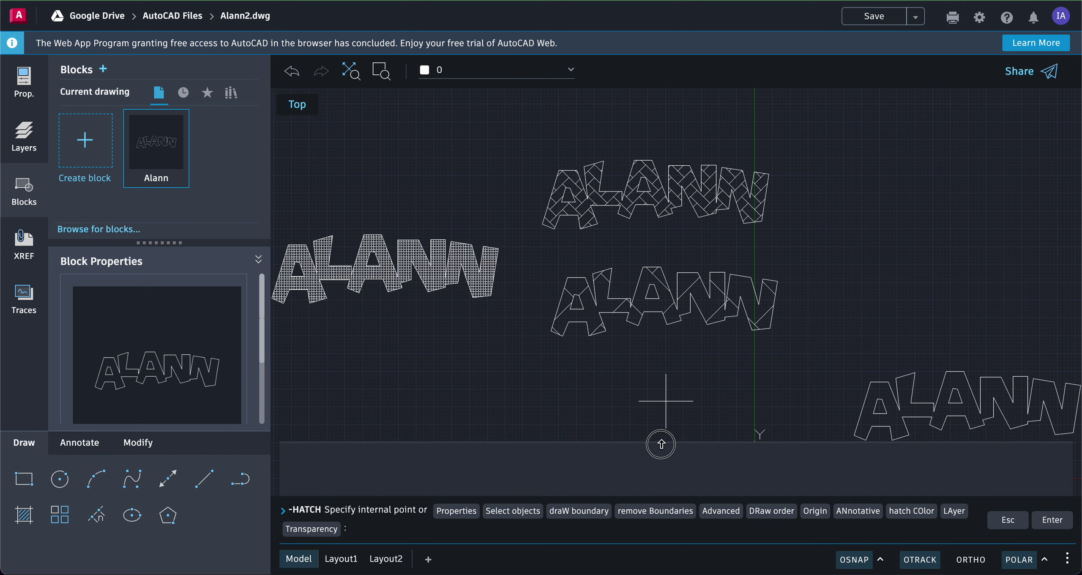
Hatch the lower-right ALANN with AR-RSHKE and place another Alann block copy top-left.
left_click(868, 419)
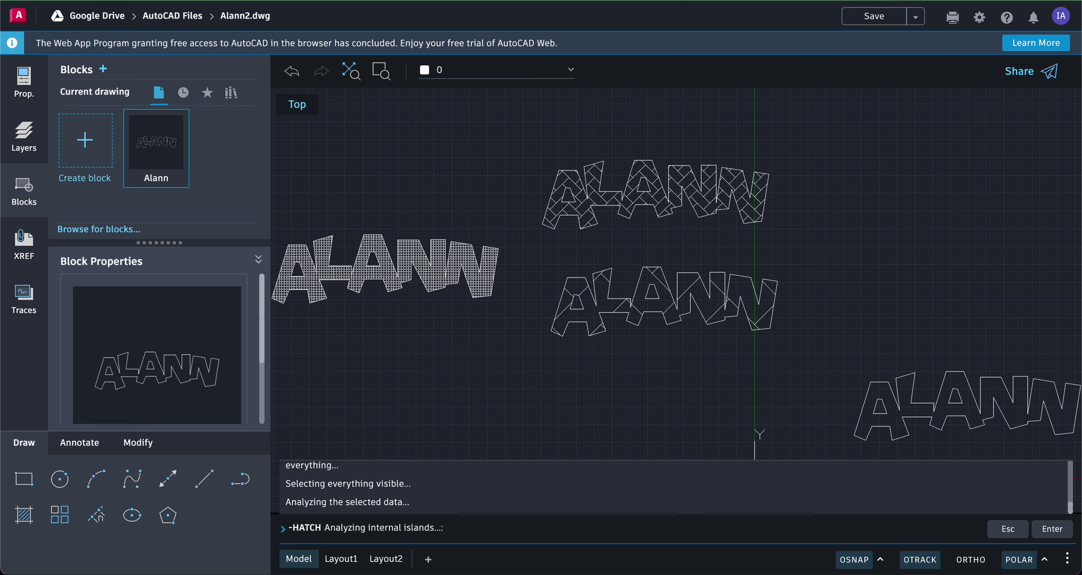
key("Return")
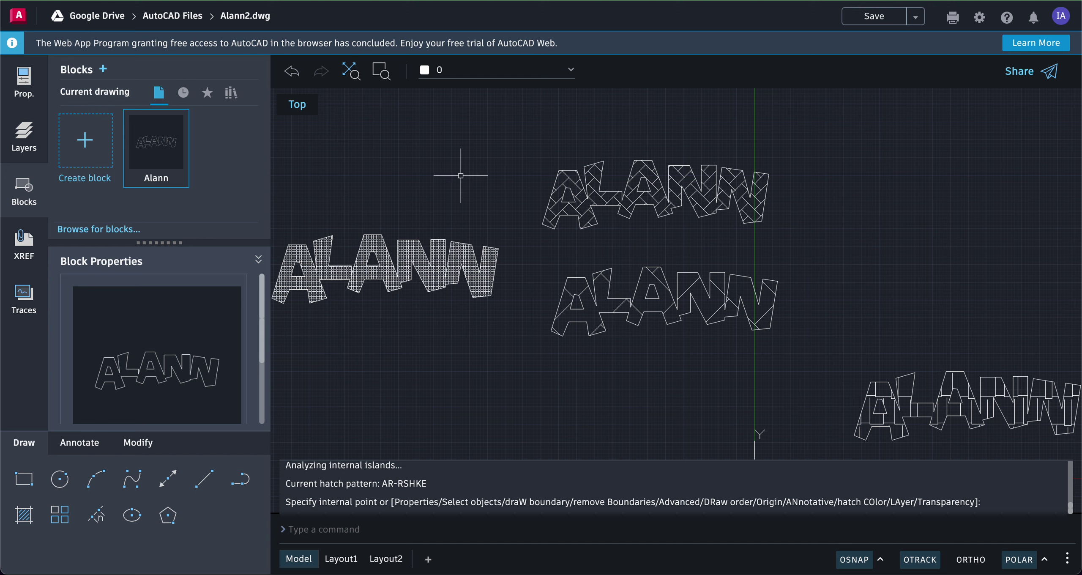
left_click_drag(148, 150, 408, 210)
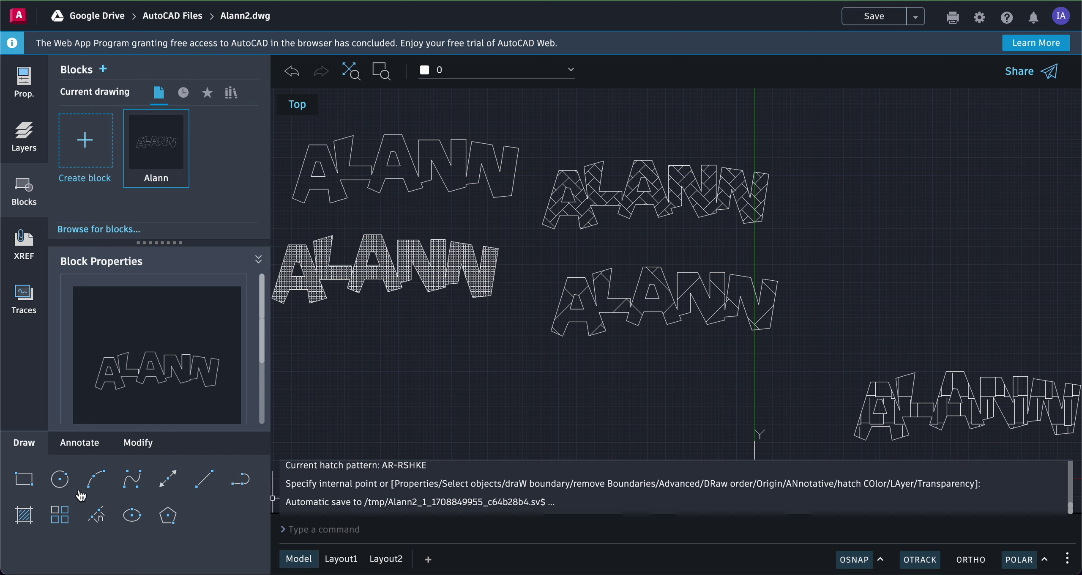
Fill the new top-left ALANN copy with a SOLID hatch.
left_click(24, 515)
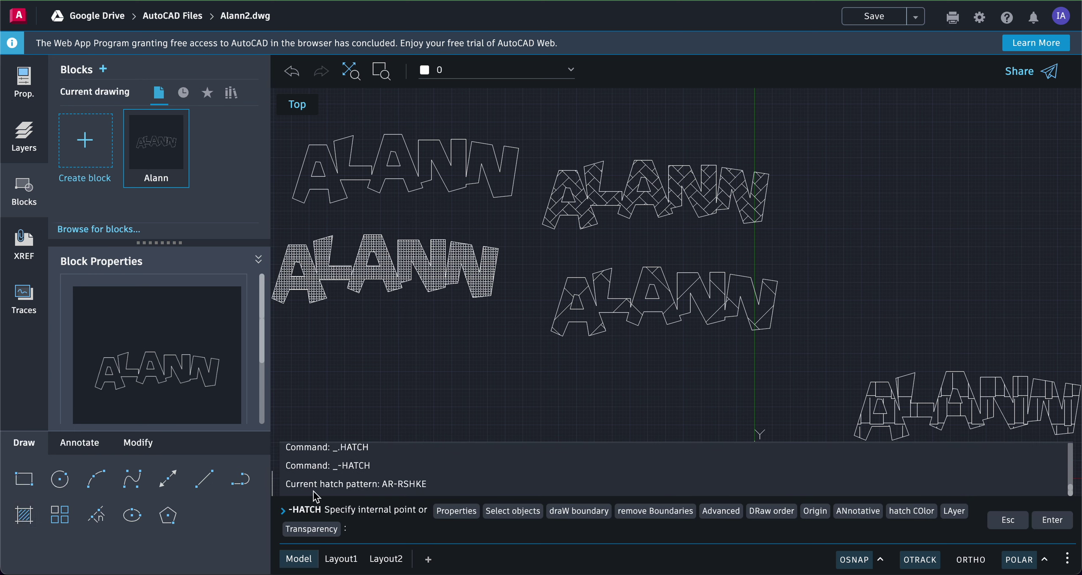
left_click(458, 511)
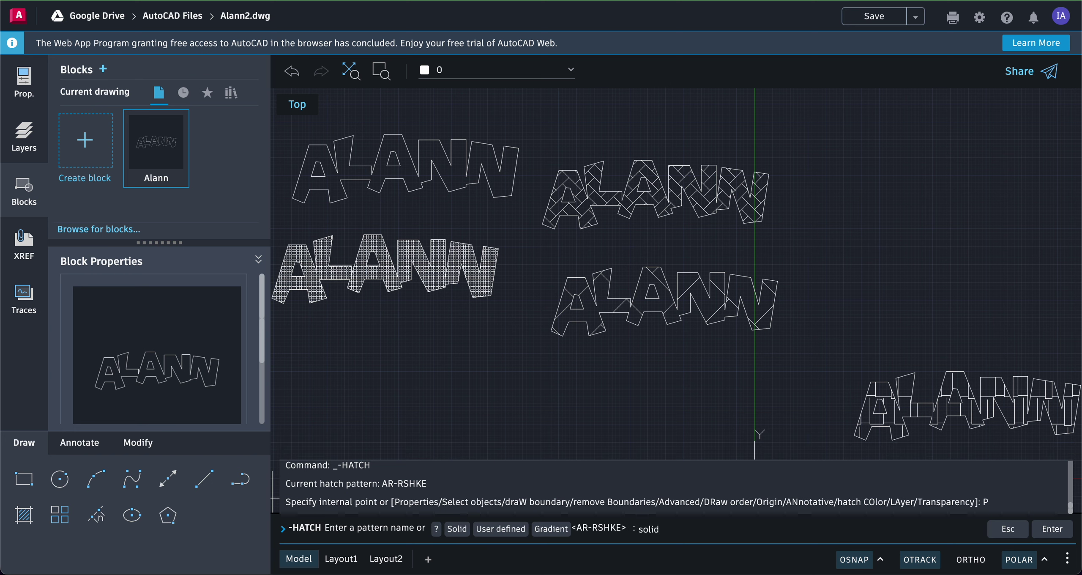
type("solid")
key("Return")
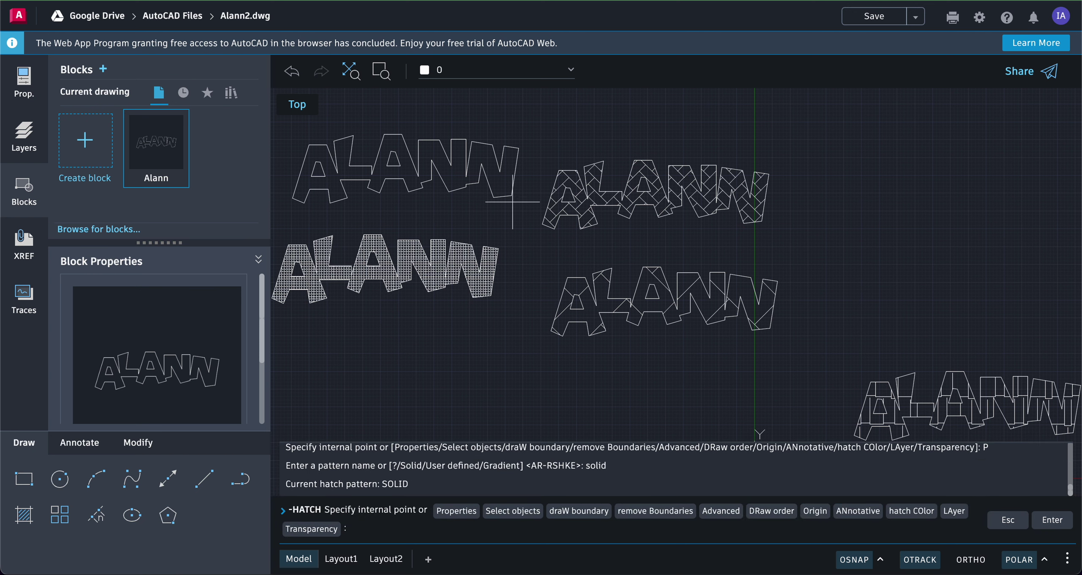
left_click(501, 183)
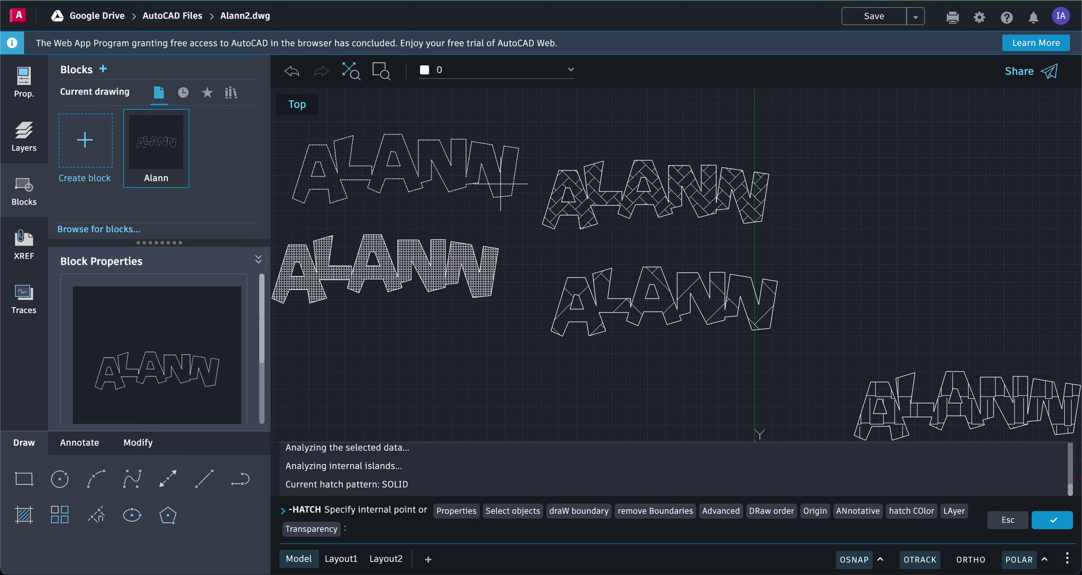
key("Return")
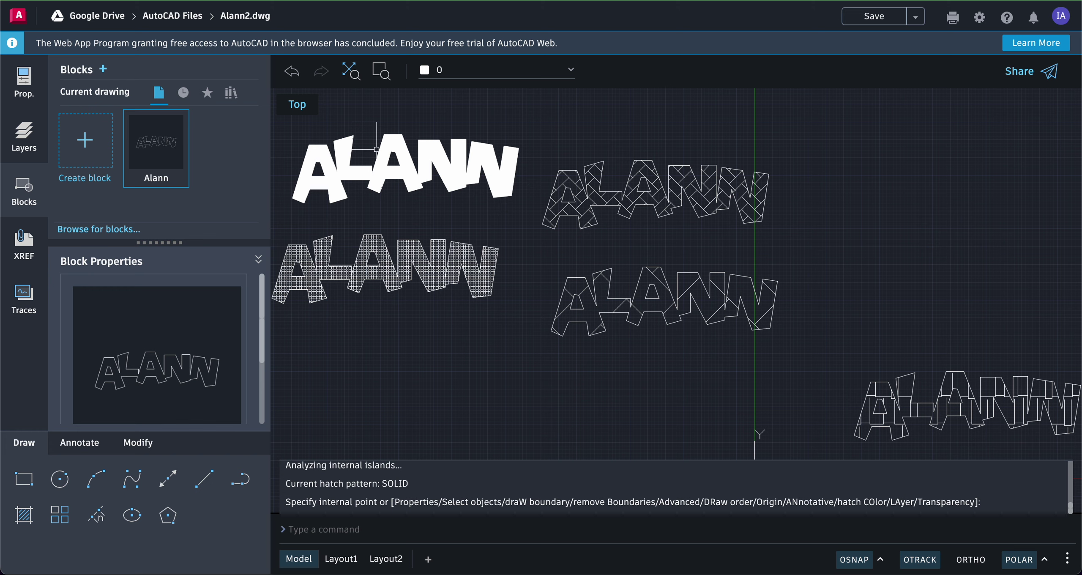